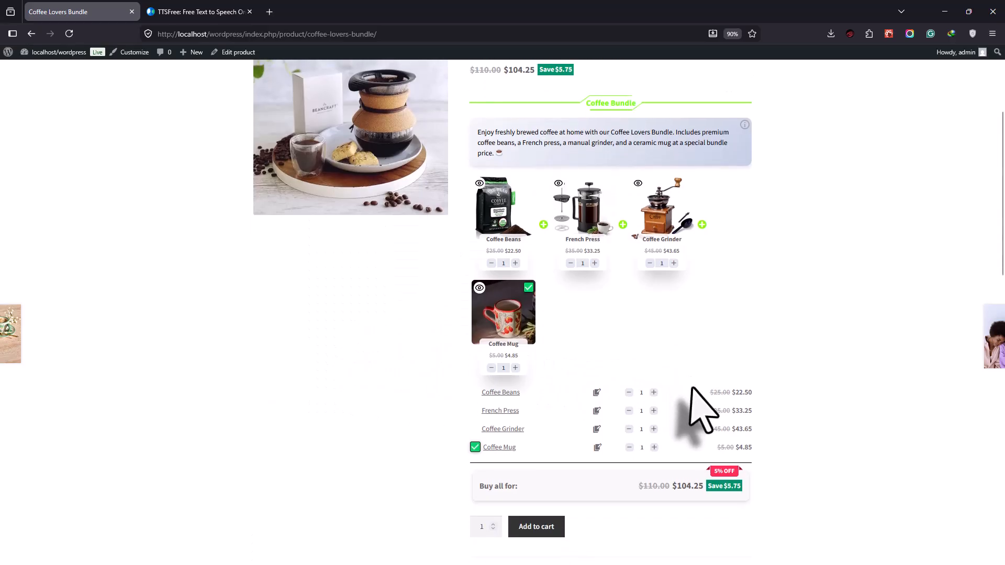
Add the Coffee Lovers Bundle to the cart and view the cart contents.
click(534, 527)
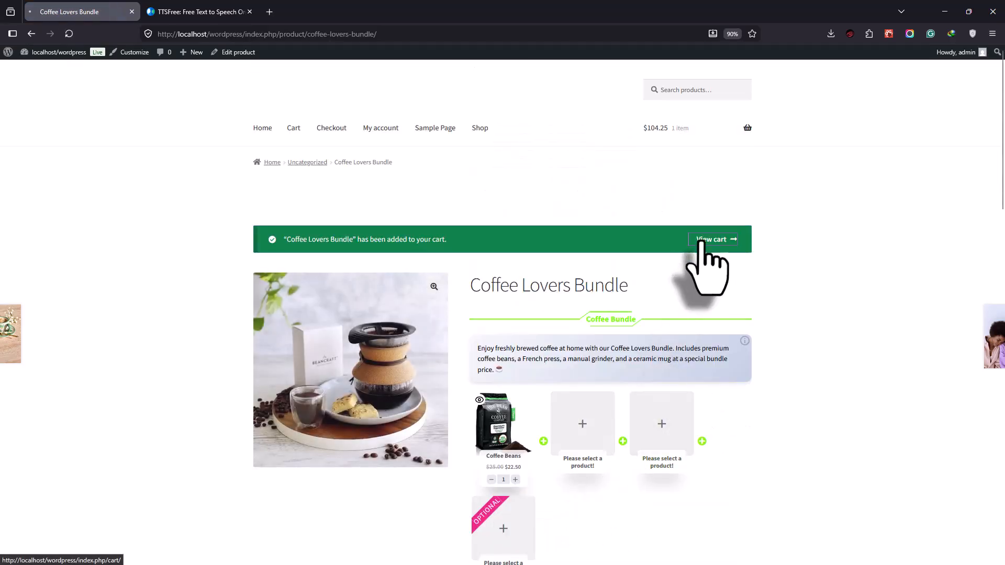
click(703, 242)
scroll(659, 303, down, 2)
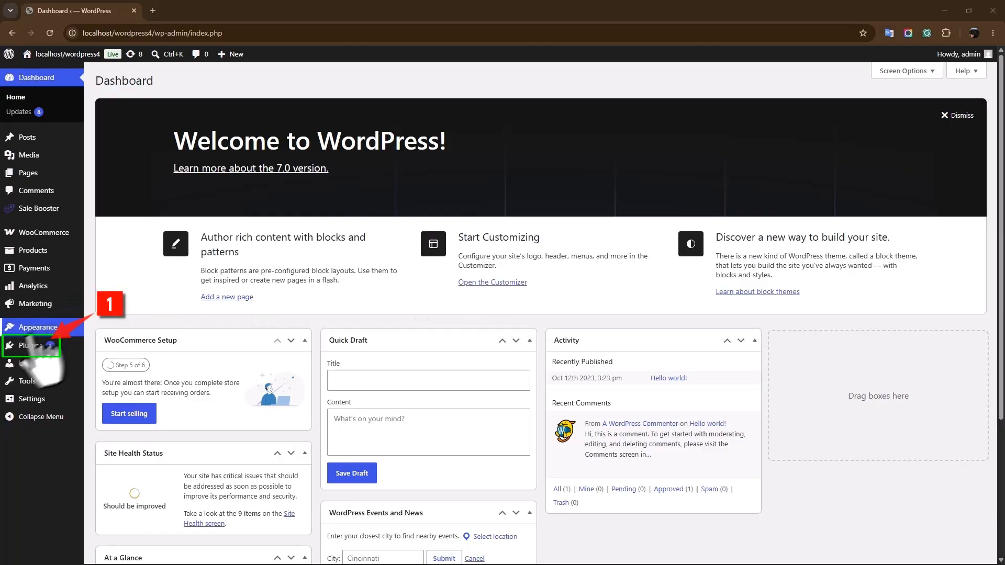
Search the plugins available to add for "asanaplugins" and install Product Bundle Builder for WooCommerce.
mouse_move(32, 348)
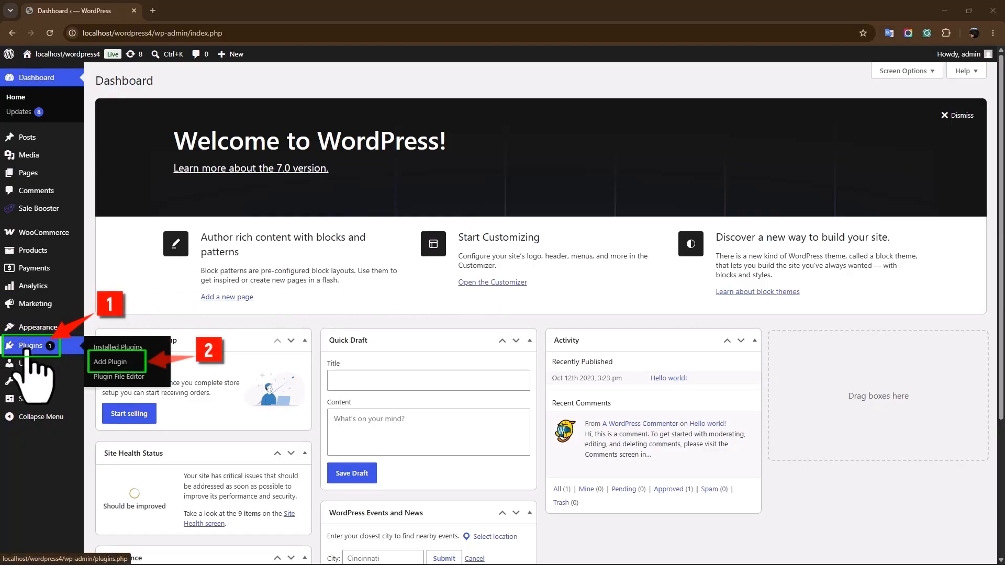
click(109, 365)
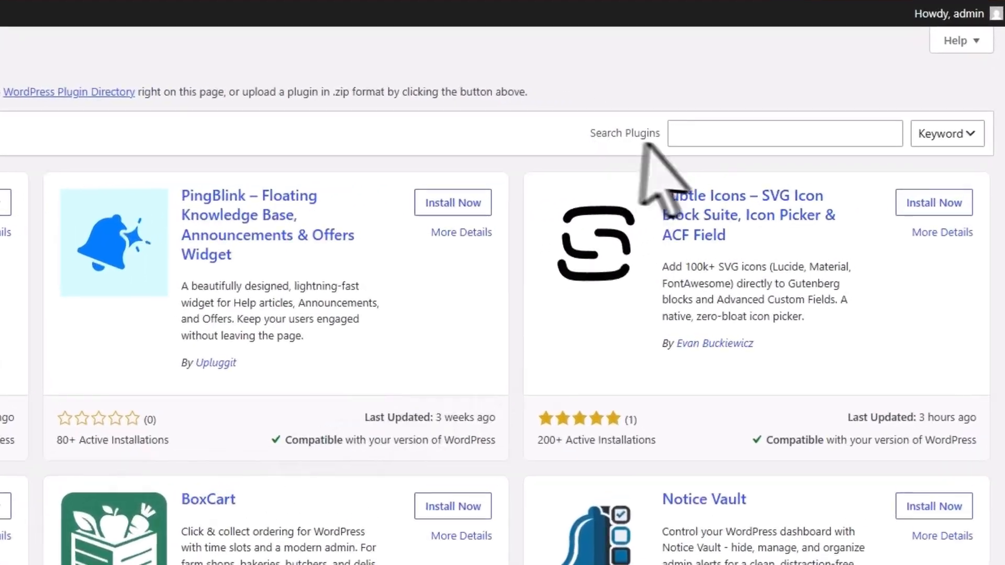
click(699, 135)
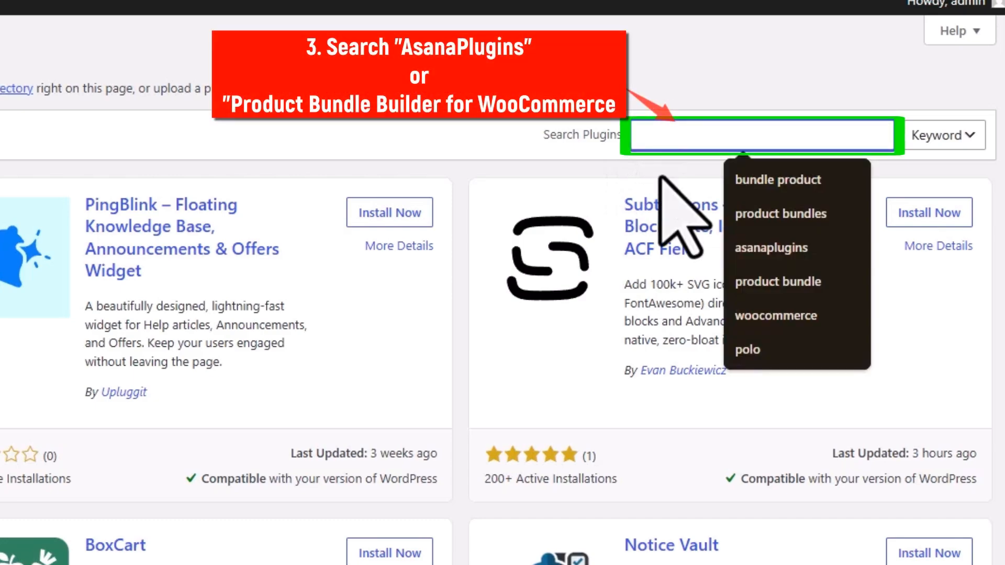
text(asanaplugins)
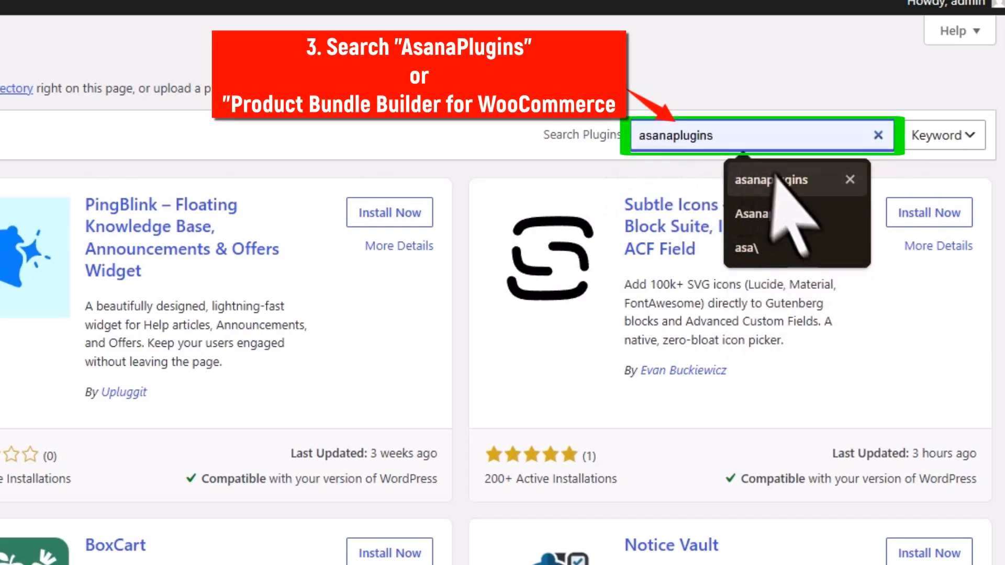
click(772, 172)
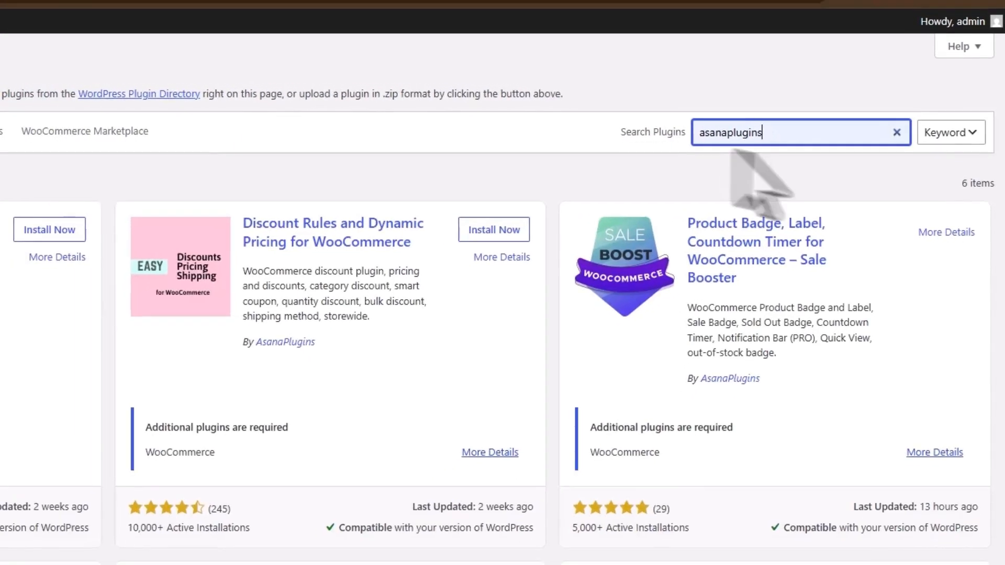
scroll(539, 314, down, 2)
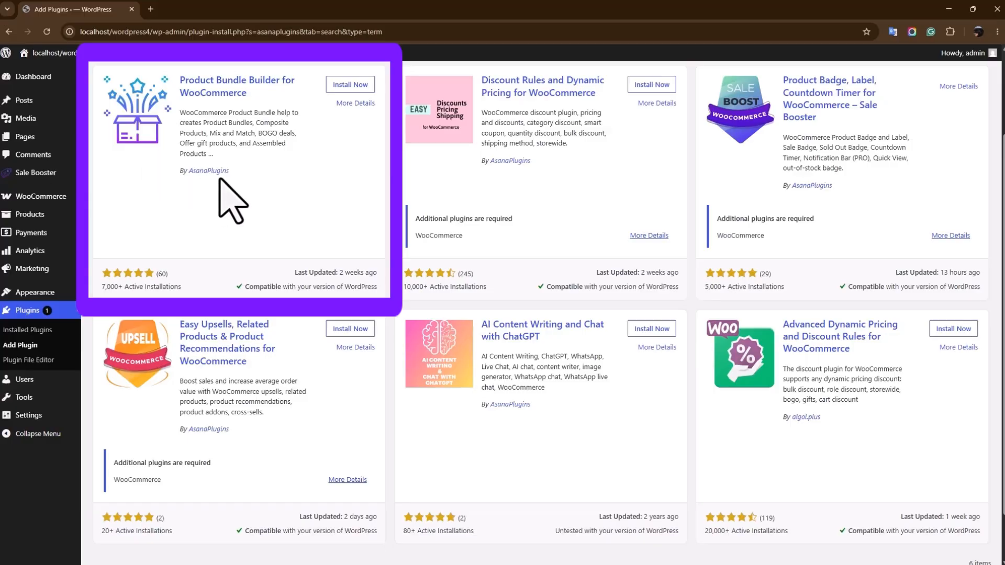
click(353, 88)
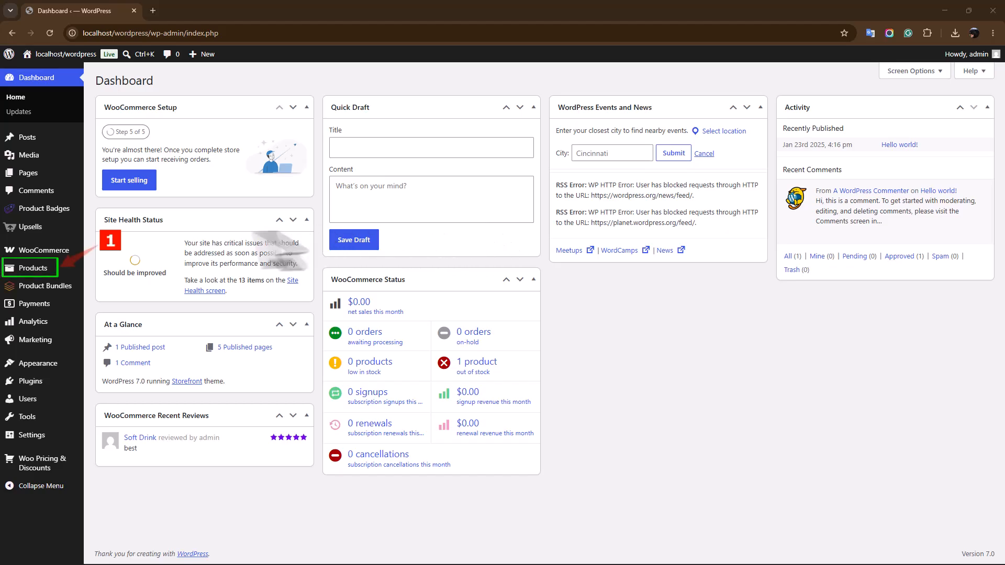
Start a new WooCommerce product and name it "Coffee Lovers Bundle".
mouse_move(35, 273)
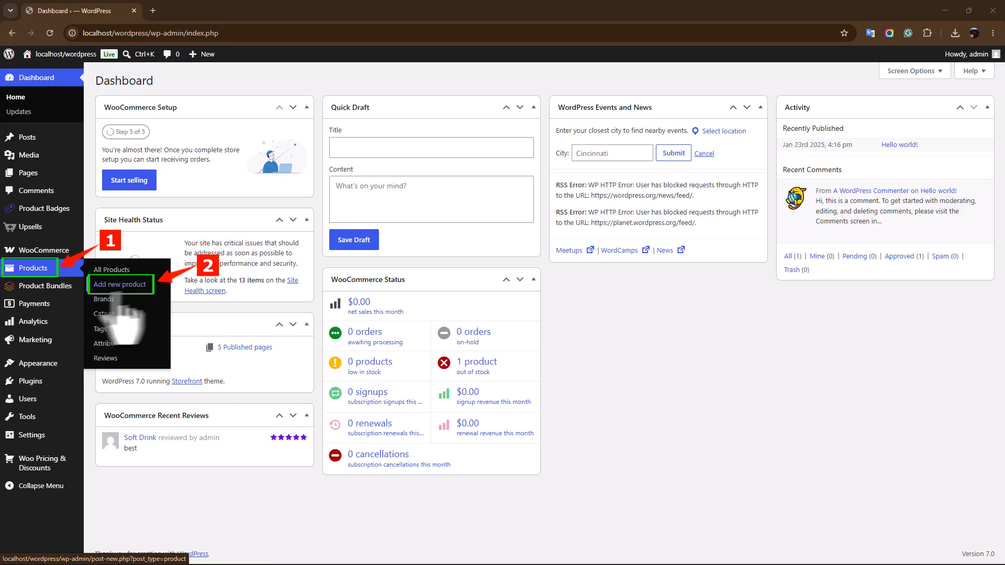
click(119, 284)
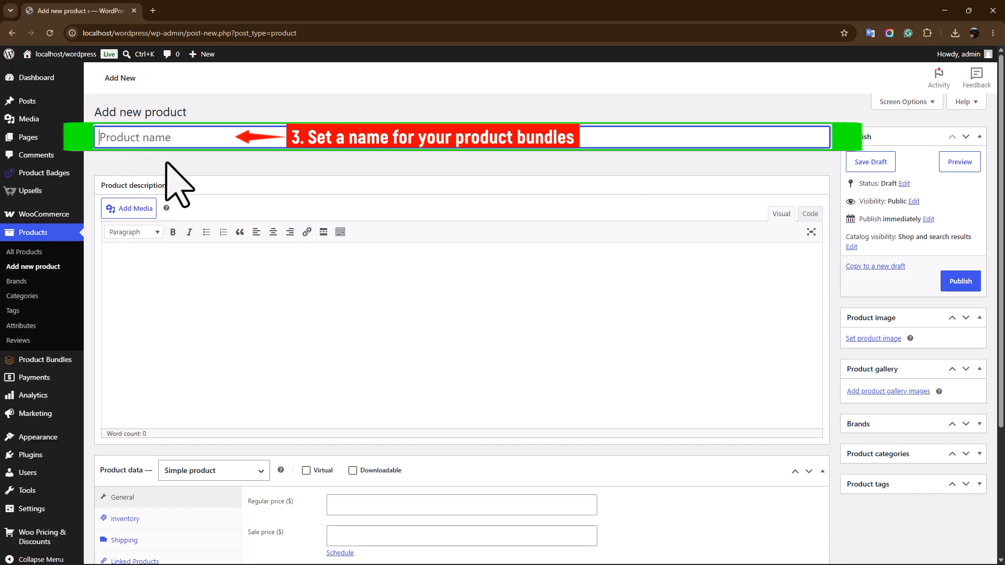
click(134, 153)
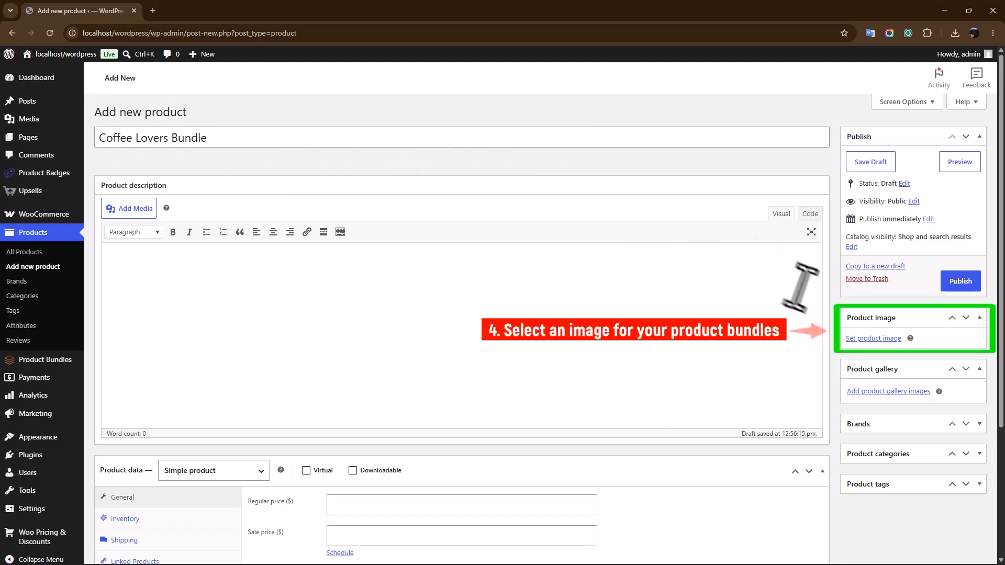
Set the Filter-Coffee-Lovers-Pack-Beancraft picture from the media library as the product image.
click(874, 340)
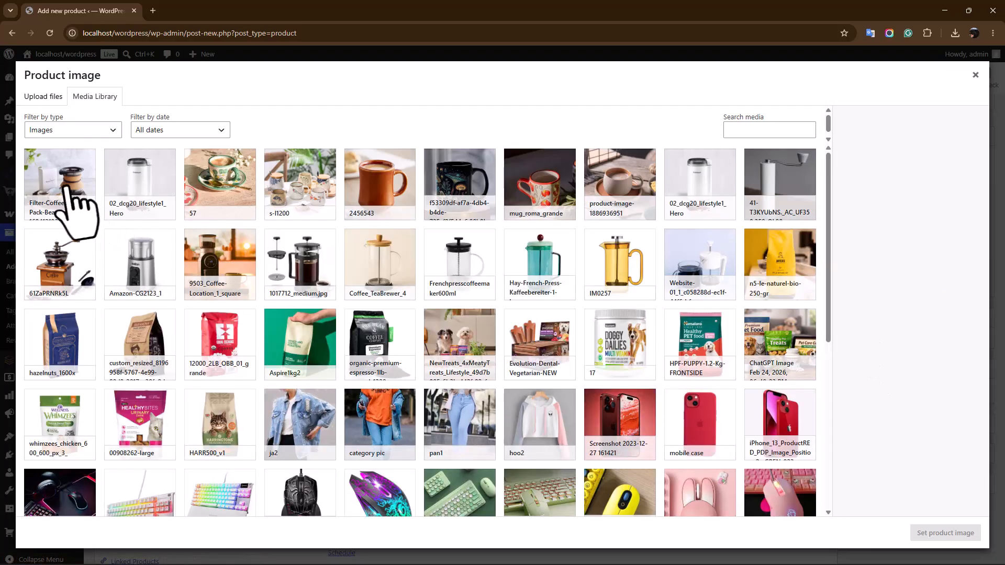
click(70, 196)
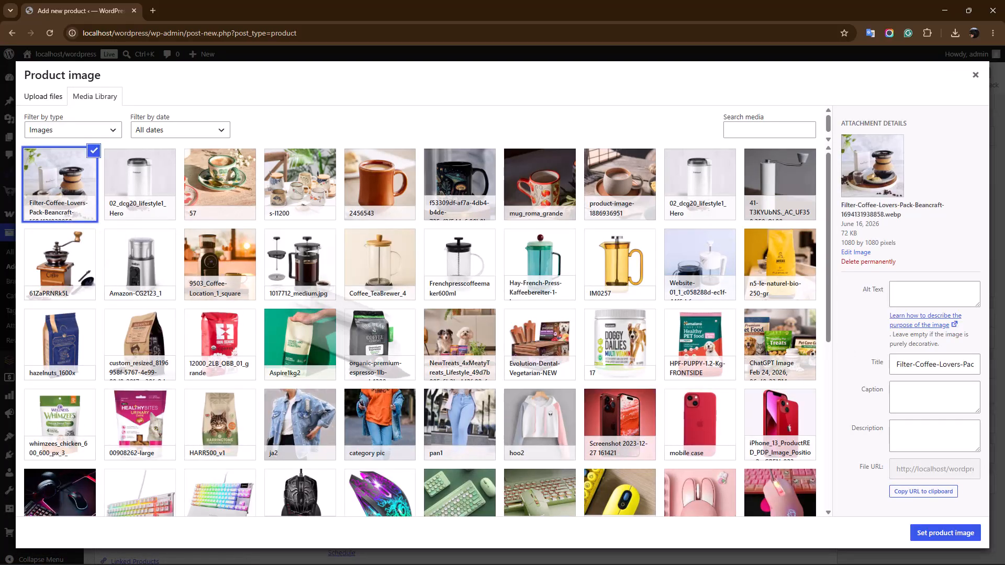
click(942, 534)
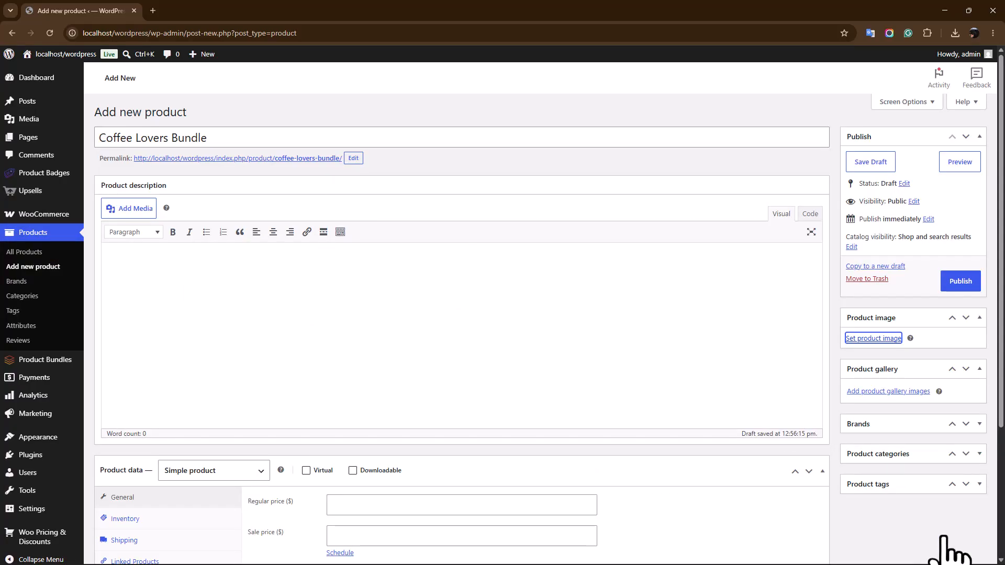
Change the product type in the product data to Product bundle.
scroll(948, 548, down, 2)
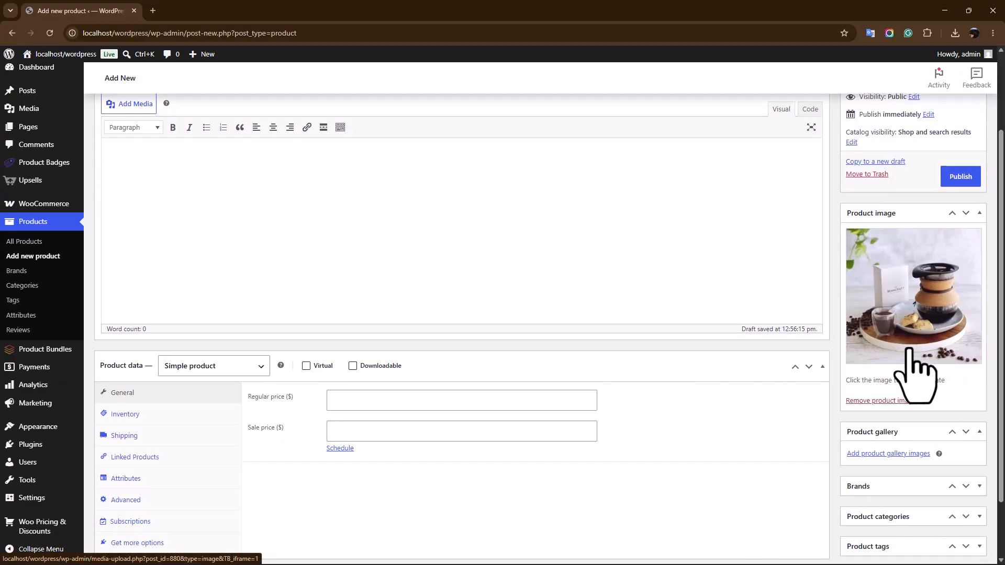
scroll(913, 372, down, 2)
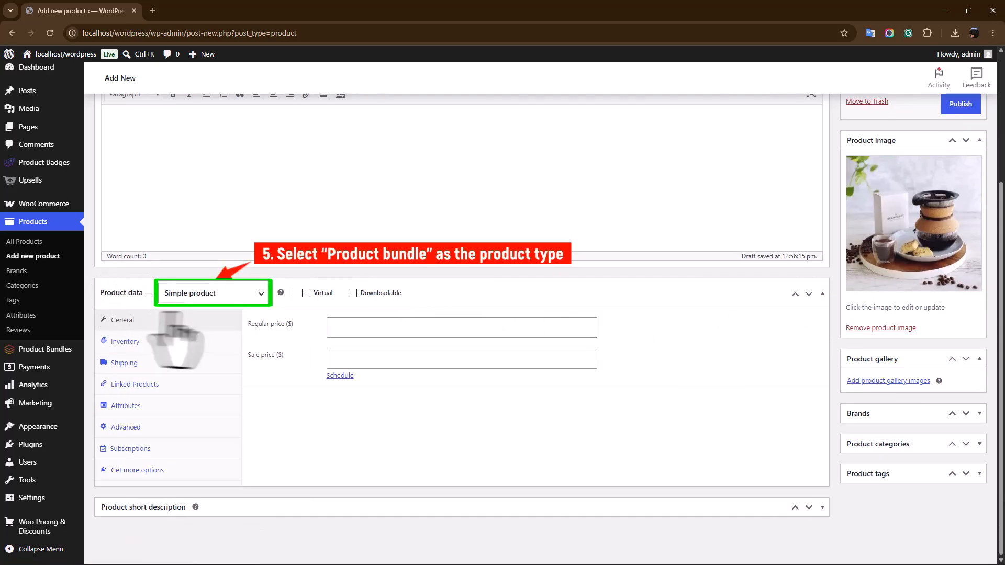
click(238, 303)
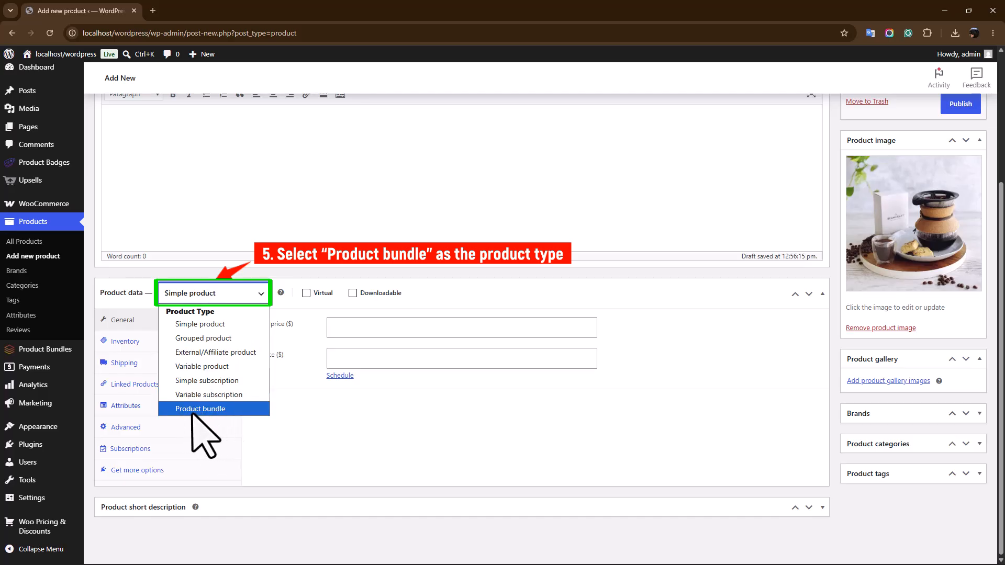
click(205, 409)
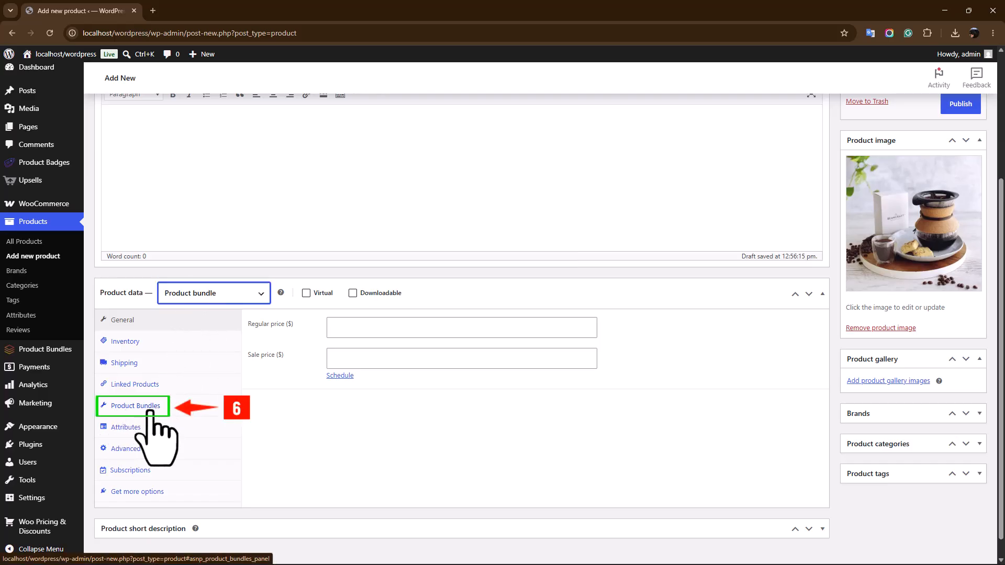
Add a first item in the Product Bundles settings and choose Coffee Beans (#827) as its default product.
click(150, 412)
scroll(655, 414, down, 5)
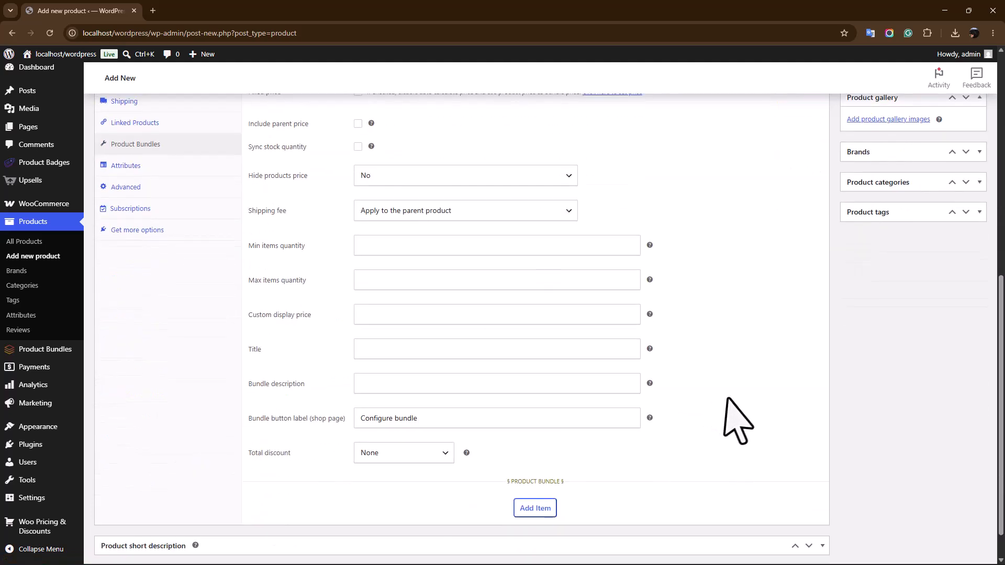
click(536, 508)
drag(1000, 278, 984, 410)
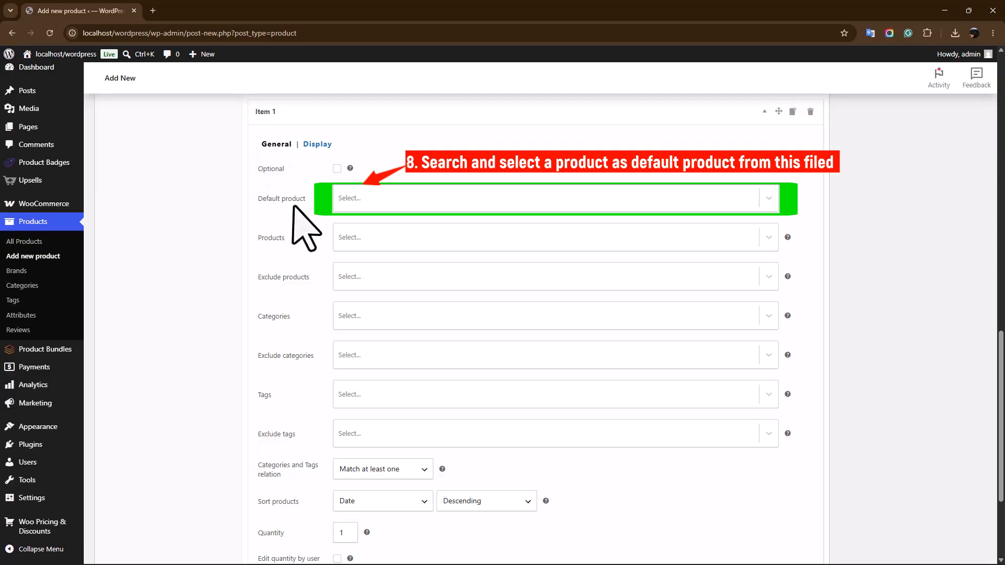
click(359, 203)
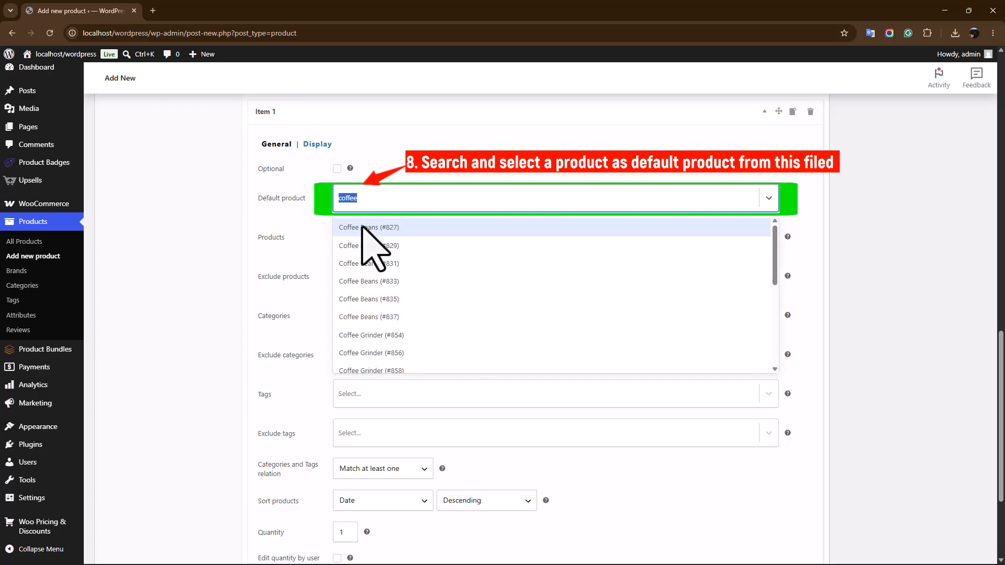
click(367, 227)
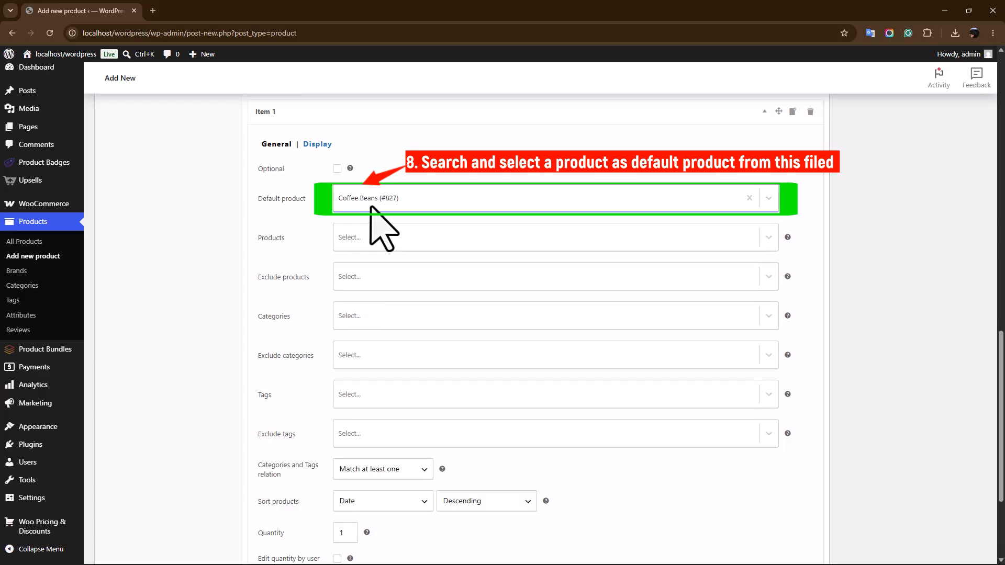
Search "coffee" in Item 1's Products and add Coffee Beans #827, #829, #831, #833, #835 and #837.
click(353, 237)
text(coffee)
key(Return)
key(Return)
key(Return)
key(Return)
key(Return)
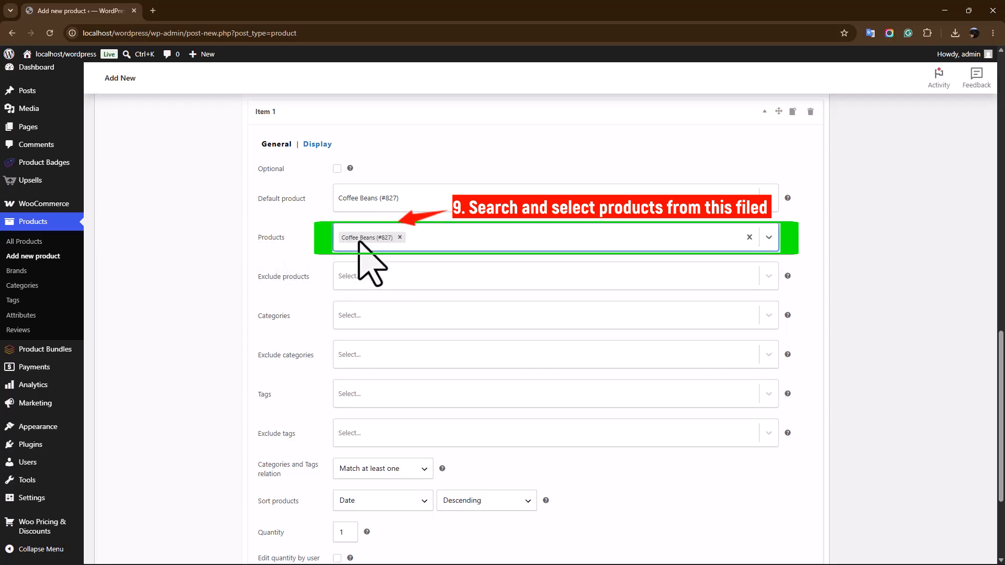
key(Return)
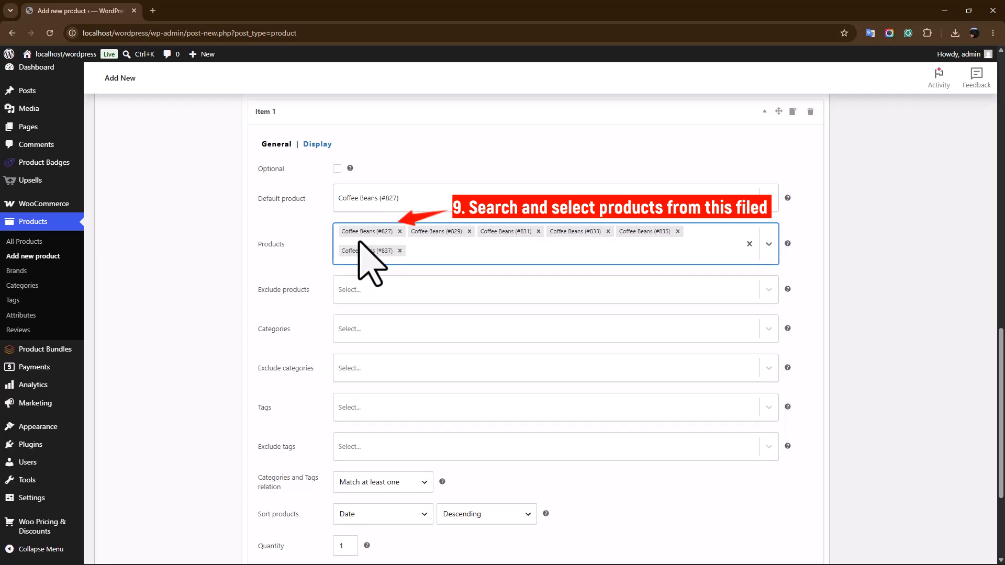
click(426, 260)
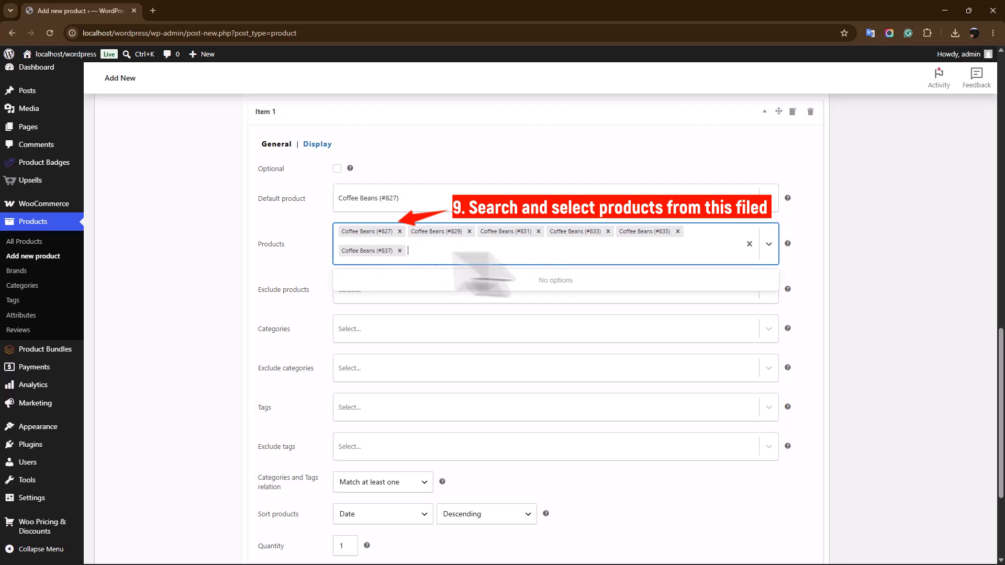
scroll(895, 314, down, 3)
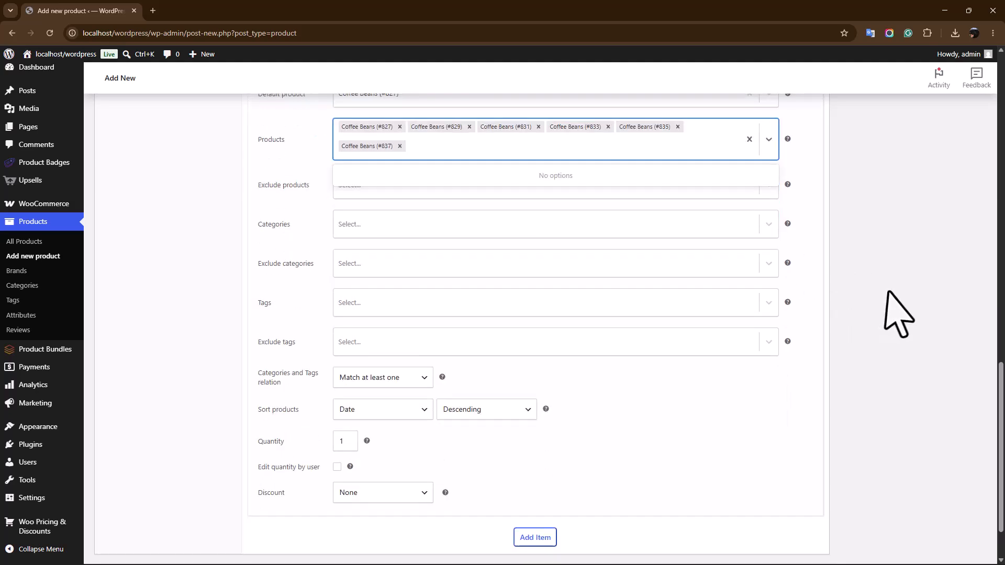
click(894, 311)
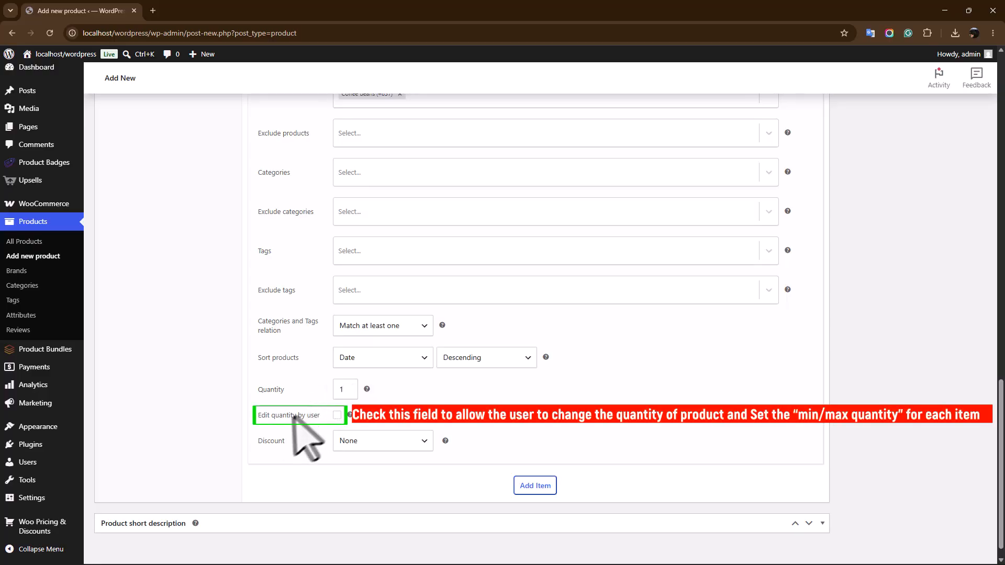
Let users edit Item 1's quantity and give the item a Percentage discount of 10.
click(337, 416)
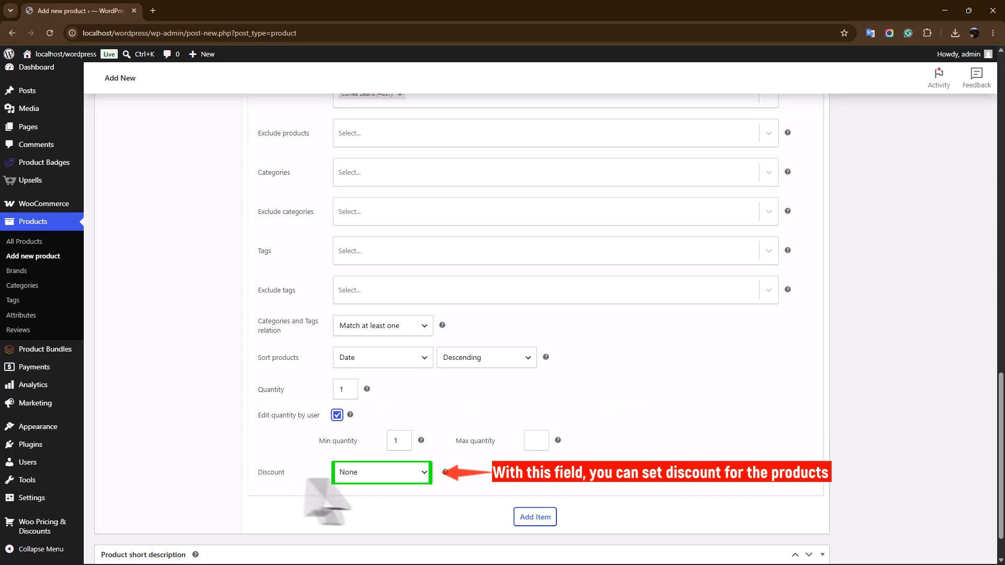
click(375, 477)
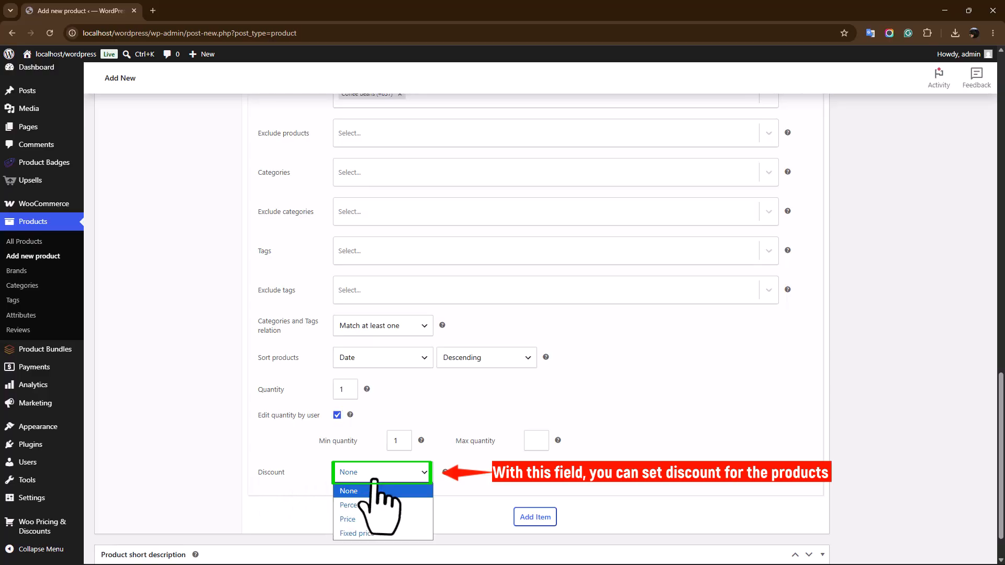
click(356, 506)
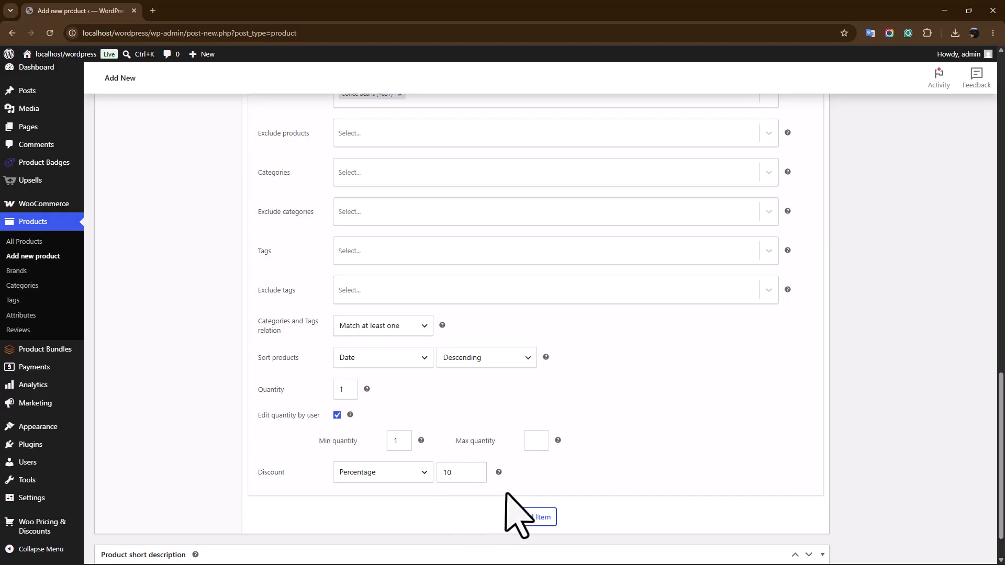
Change the product selection title in Item 1's Display settings to "Please select a coffee!".
scroll(513, 510, up, 3)
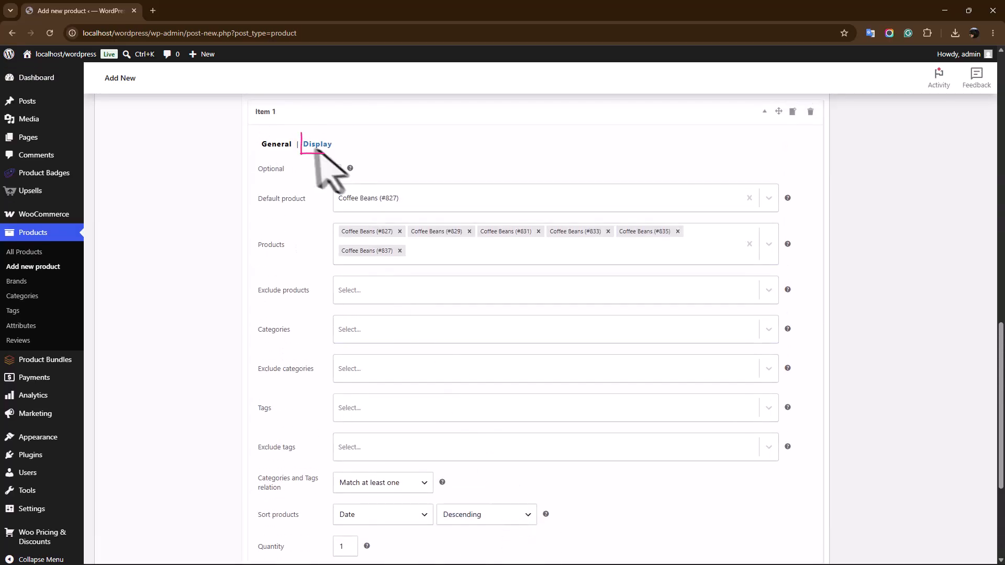
click(315, 145)
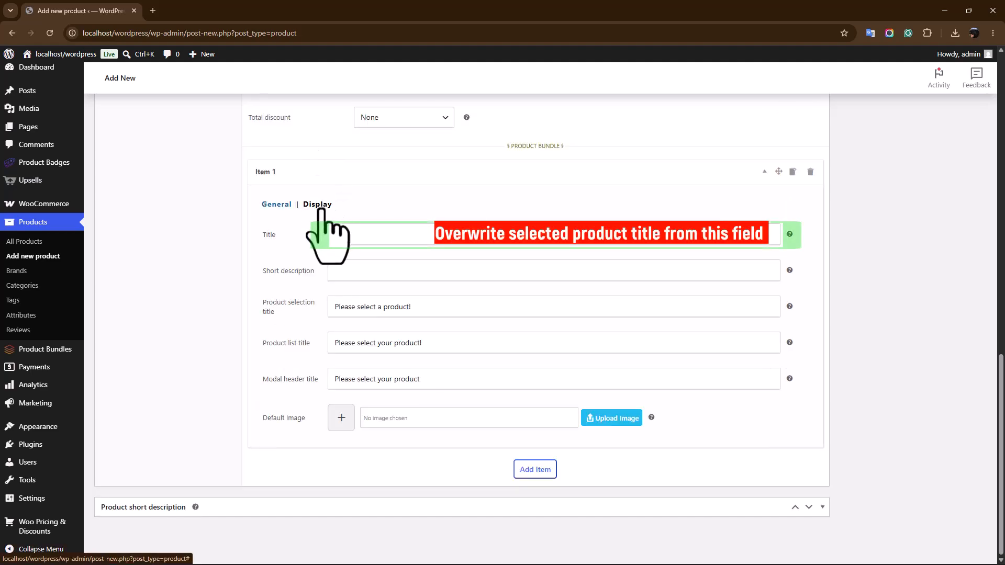
click(354, 233)
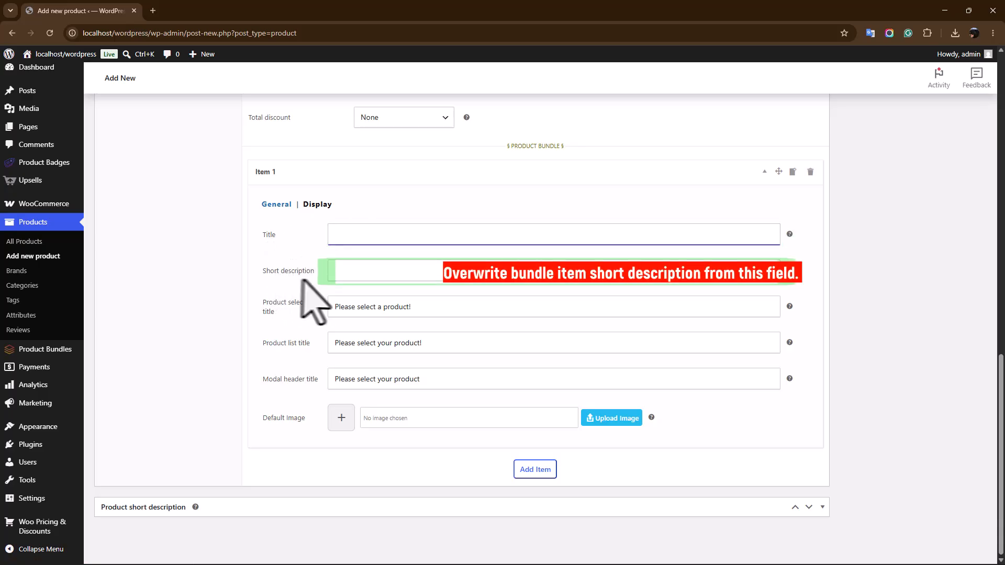
click(361, 274)
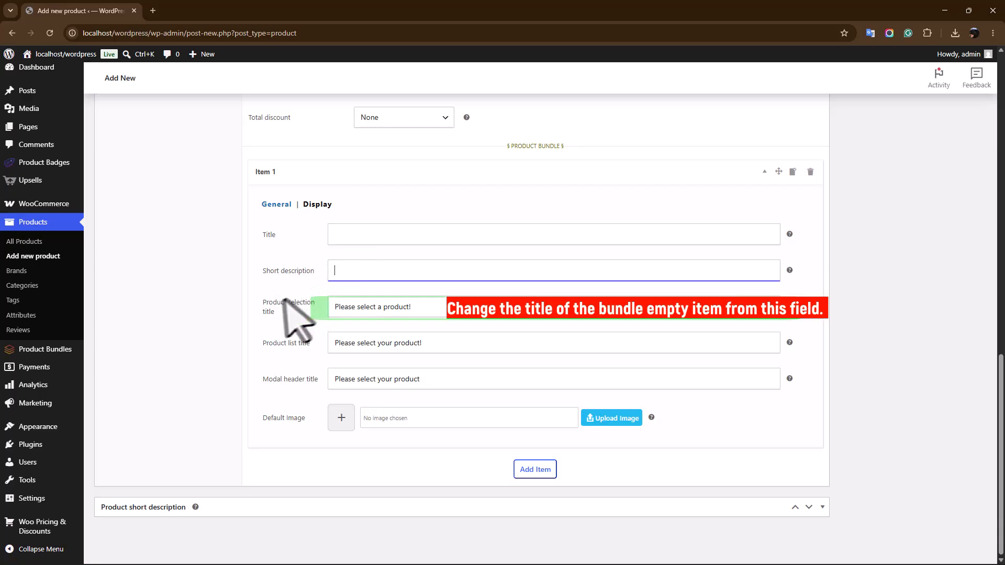
click(384, 308)
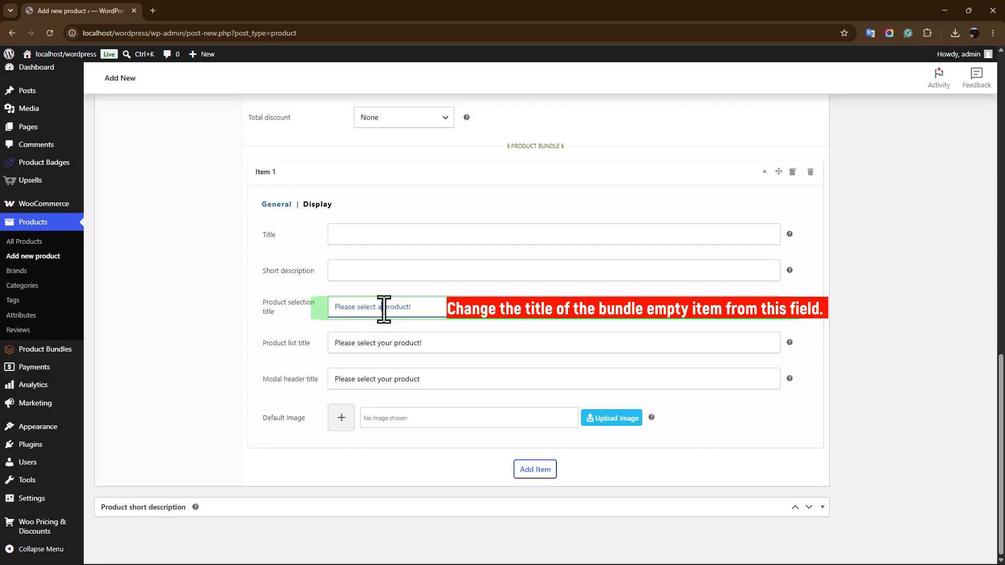
drag(409, 311, 454, 340)
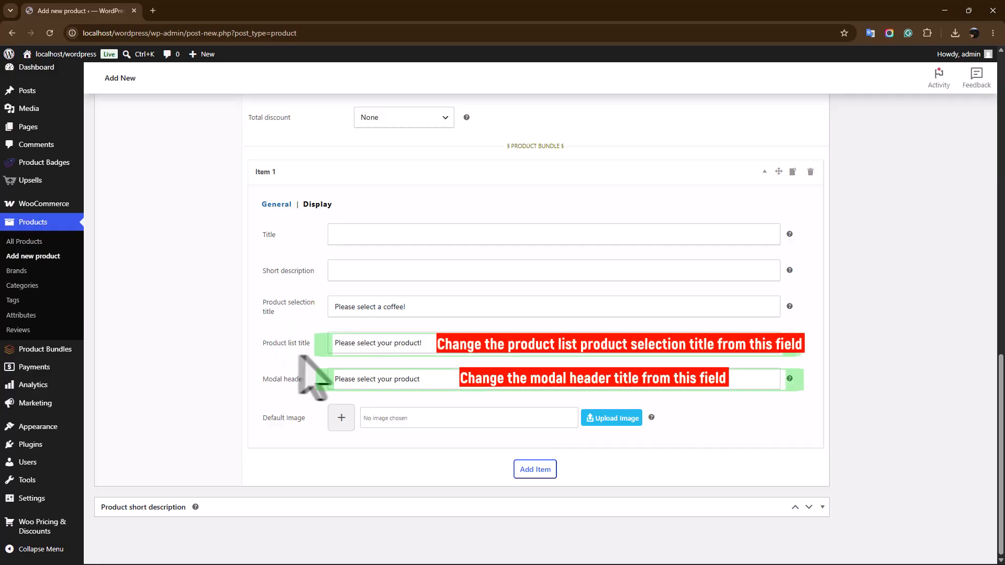
Look through the media library for Item 1's default image and close it without choosing one.
click(346, 379)
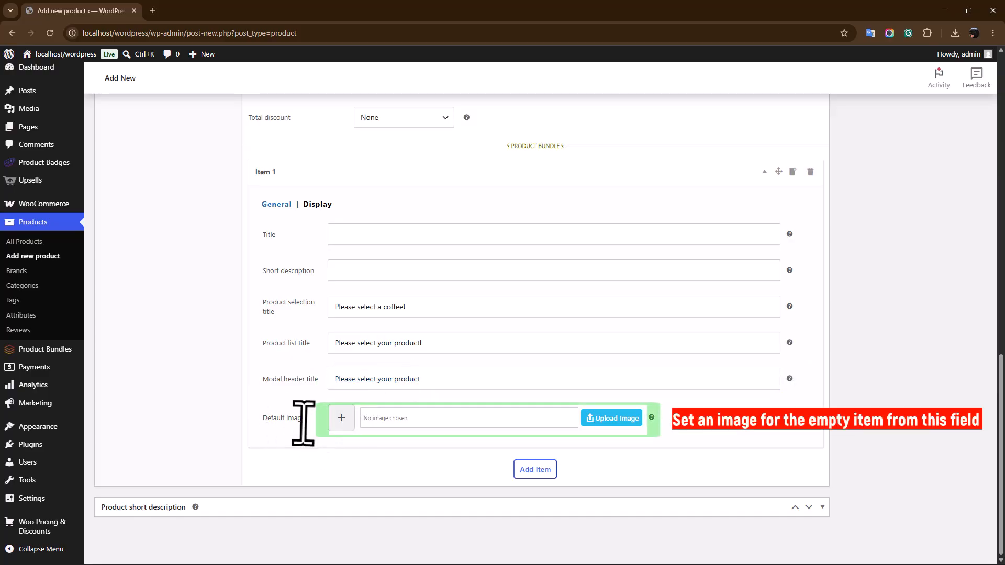
click(342, 418)
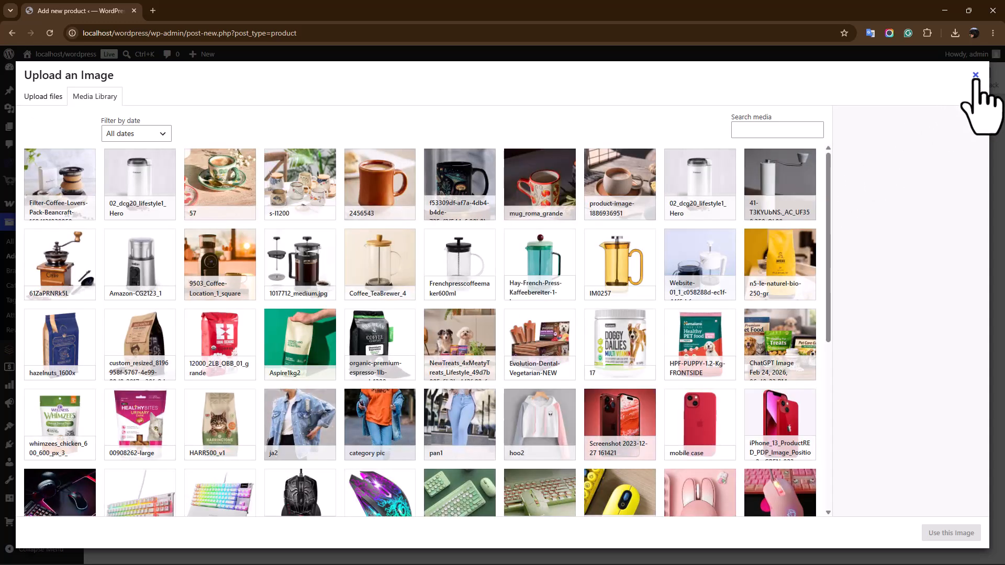
click(975, 74)
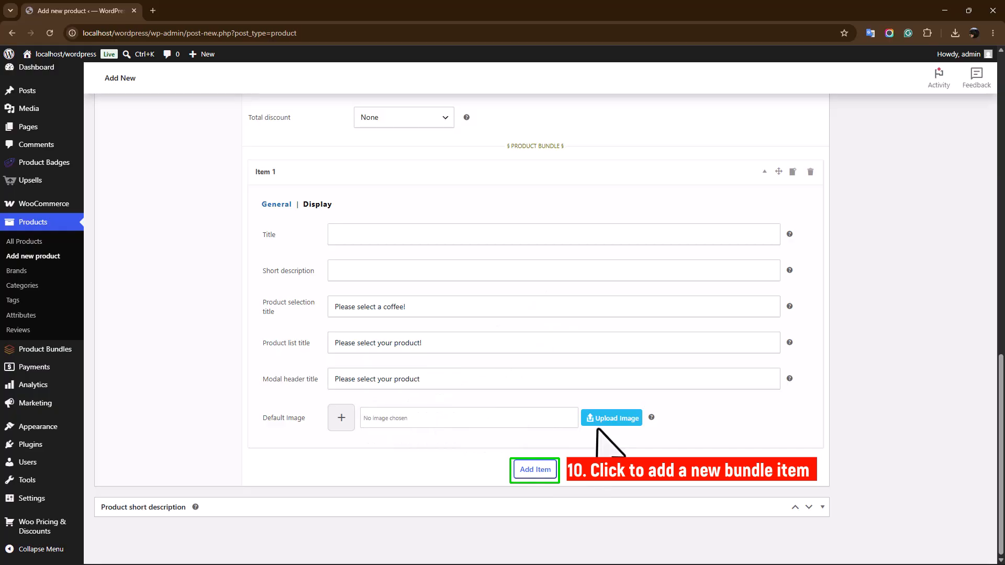
Add a second bundle item and search "french" to add French Press #840, #842, #845, #848, #850 and #852 to its Products.
click(535, 470)
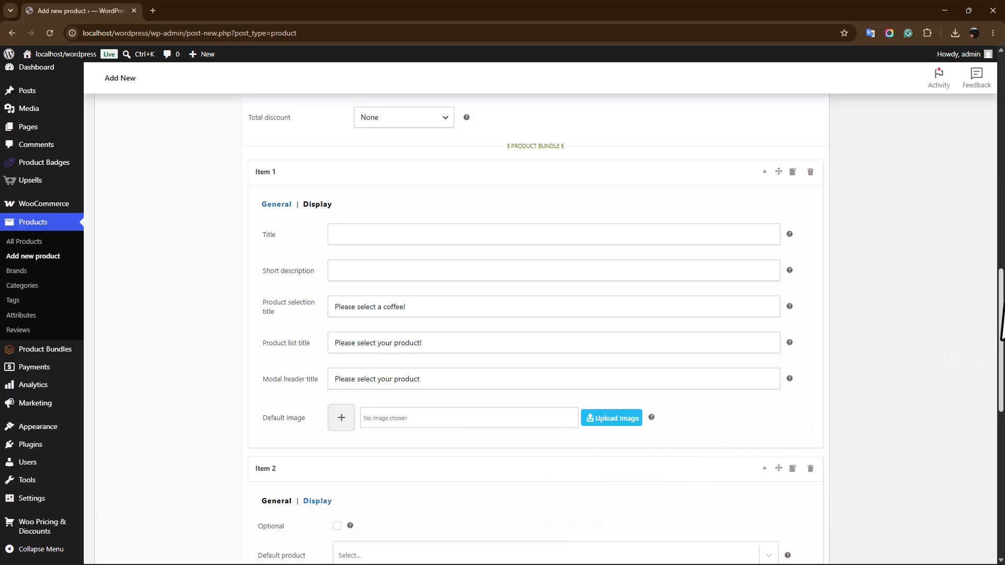
scroll(1000, 340, down, 2)
scroll(994, 366, down, 5)
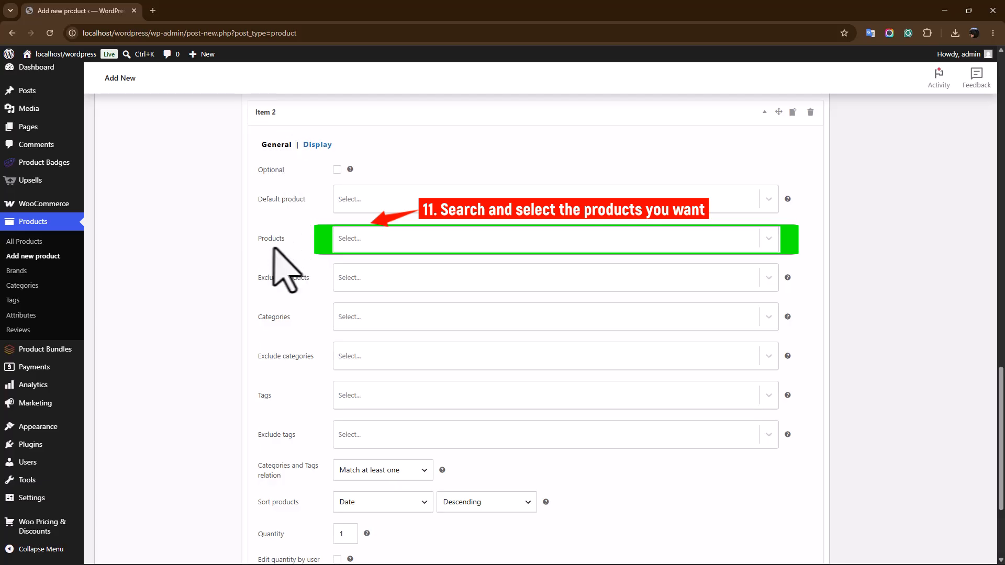
click(371, 242)
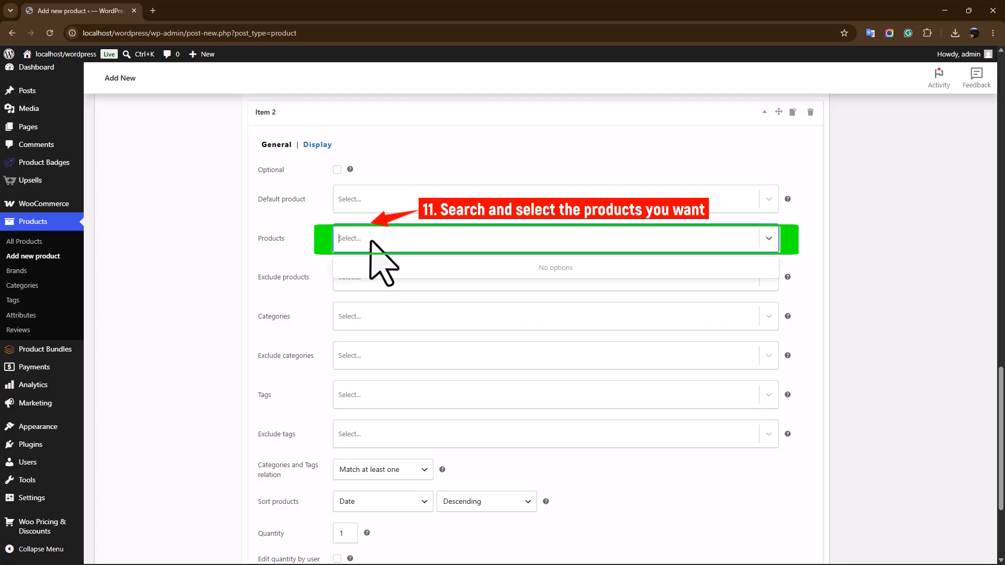
text(french)
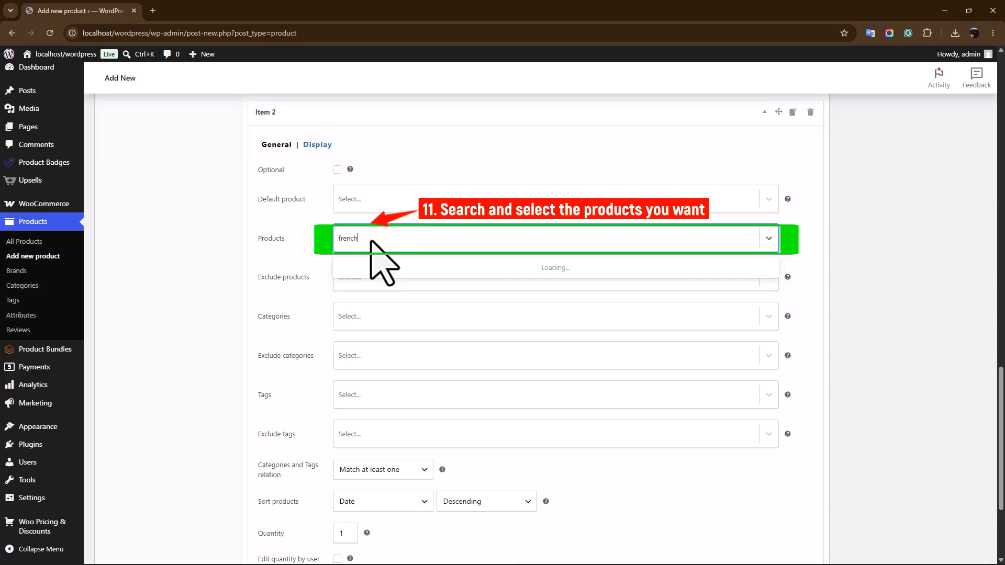
key(Return)
text(french)
key(Return)
key(Return)
key(Return)
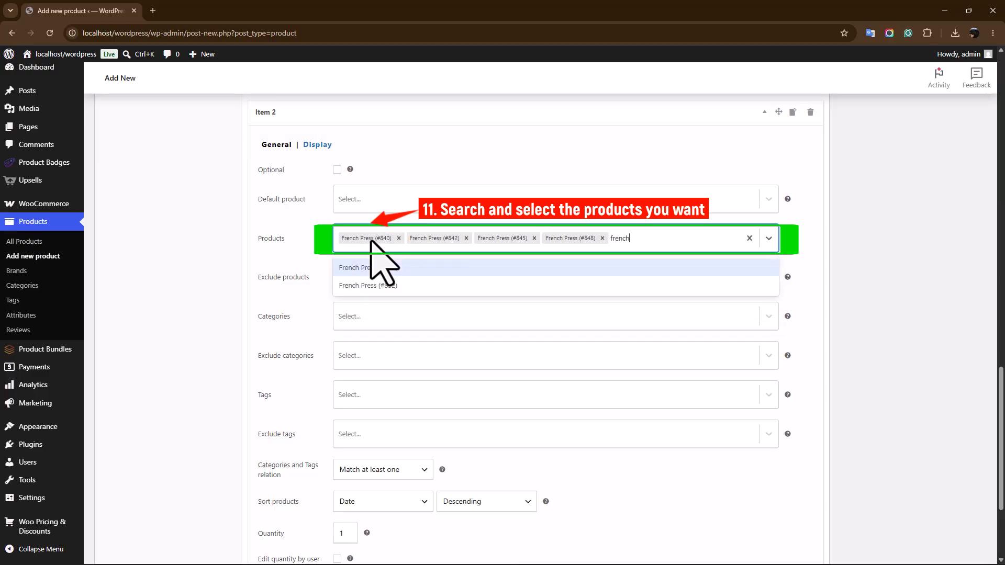
key(Return)
key(Return)
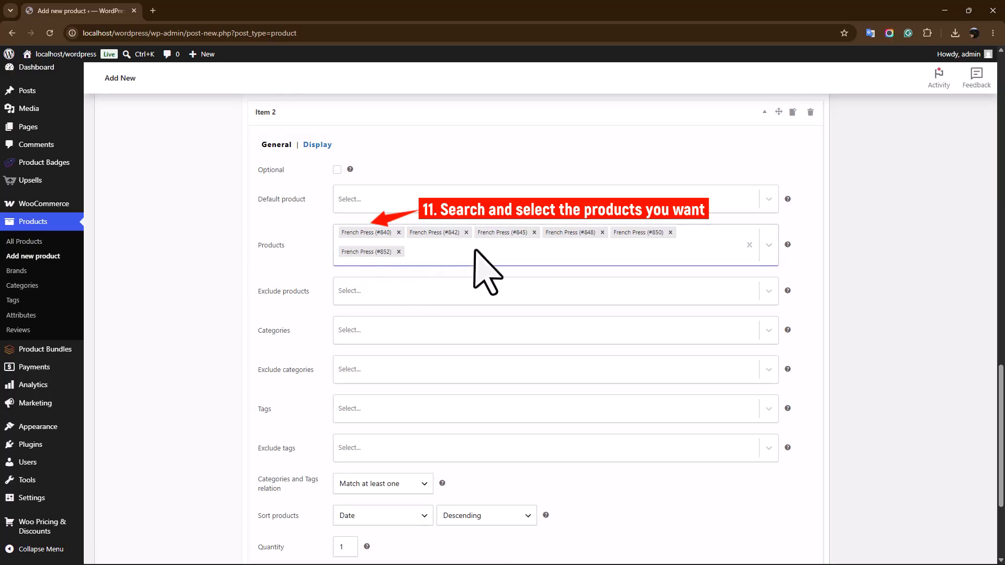
Let users edit Item 2's quantity and set its discount type to Percentage.
scroll(482, 267, down, 3)
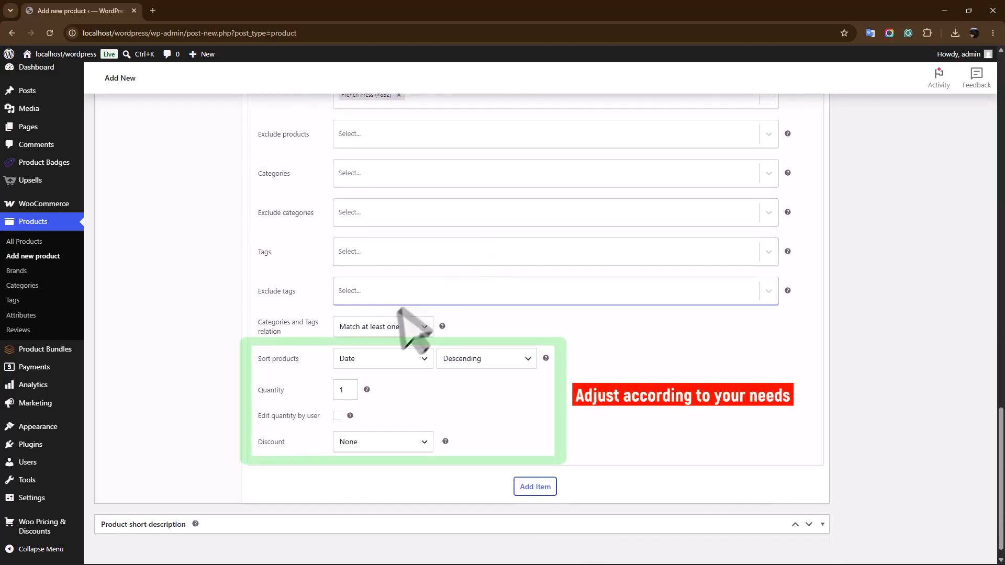
click(337, 416)
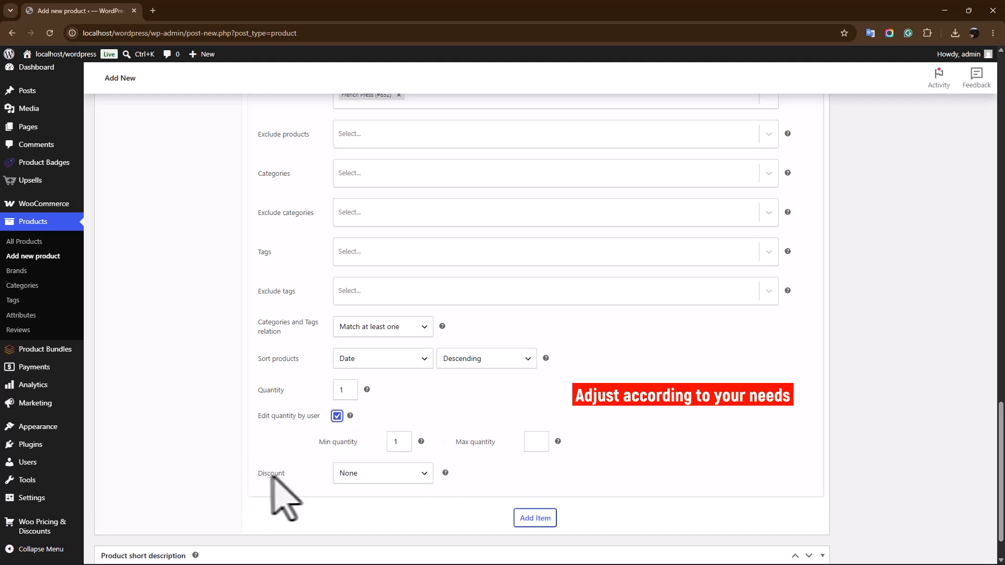
click(357, 478)
click(361, 503)
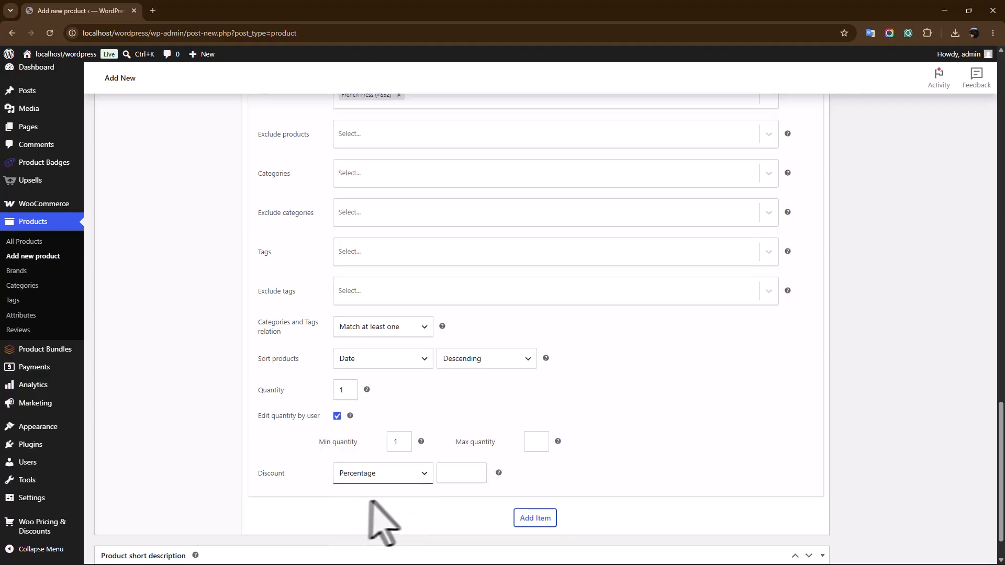
click(456, 479)
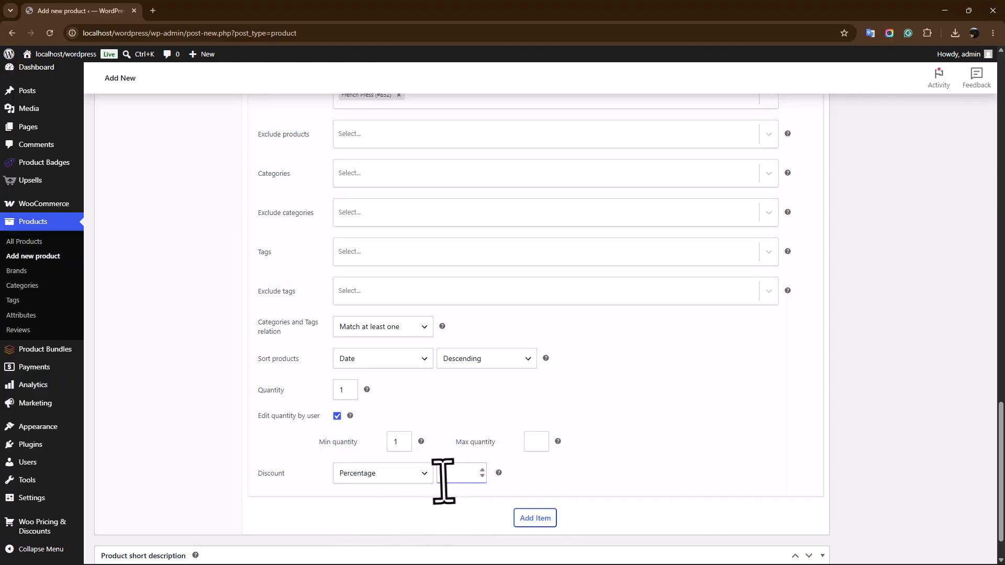
Add a third bundle item and search "grinder" to add Coffee Grinder #854, #856, #858, #860 and #862 to its Products.
click(535, 518)
drag(1001, 366, 998, 451)
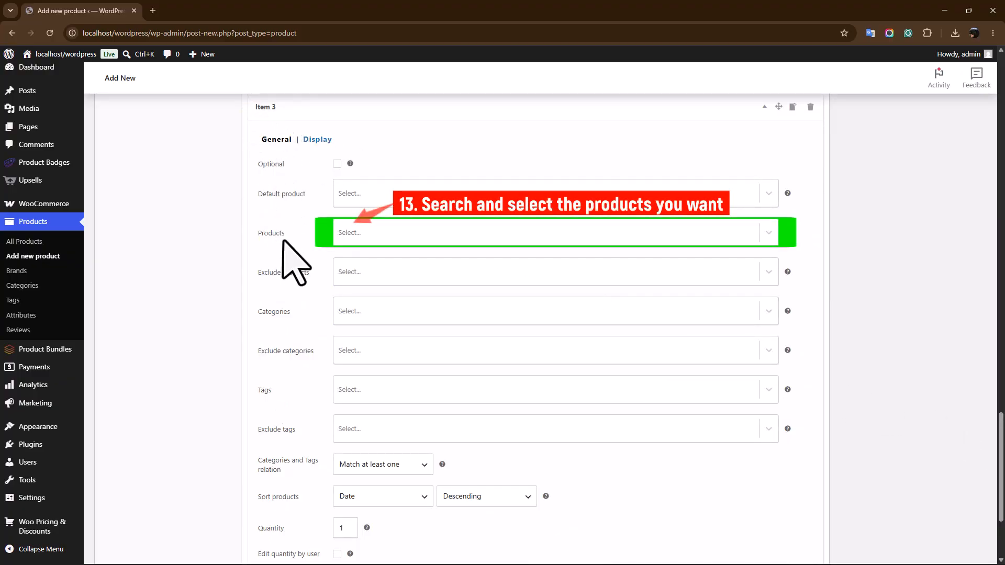
click(376, 240)
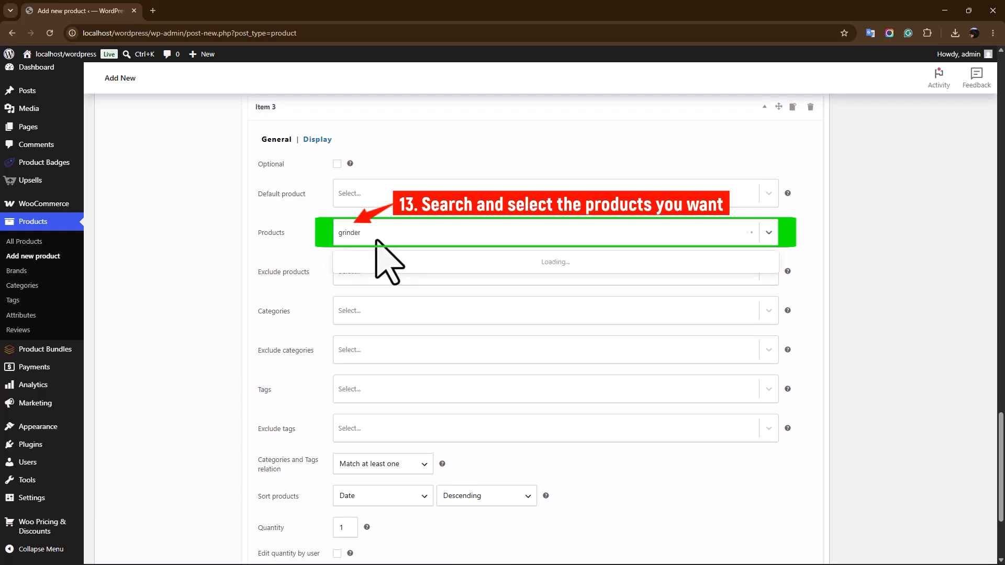
text(grinder)
key(Return)
text(grinder)
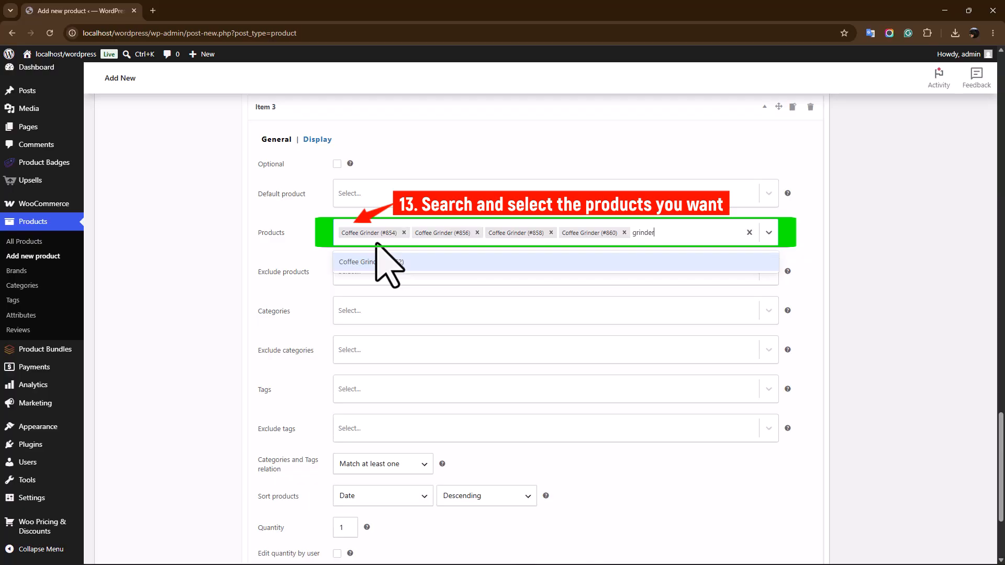
key(Return)
click(326, 250)
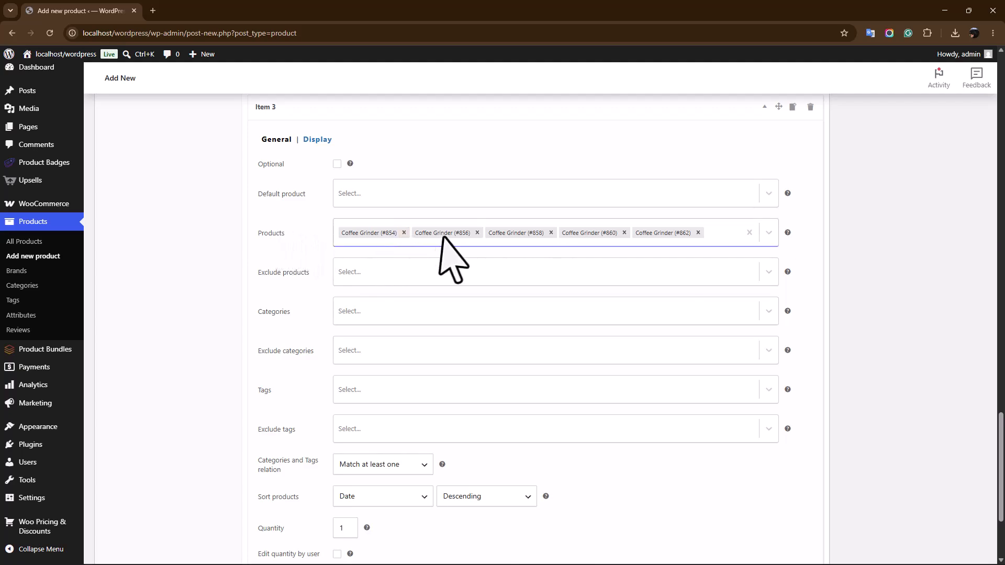
Let users edit Item 3's quantity and give the item a Percentage discount of 3.
scroll(448, 257, down, 2)
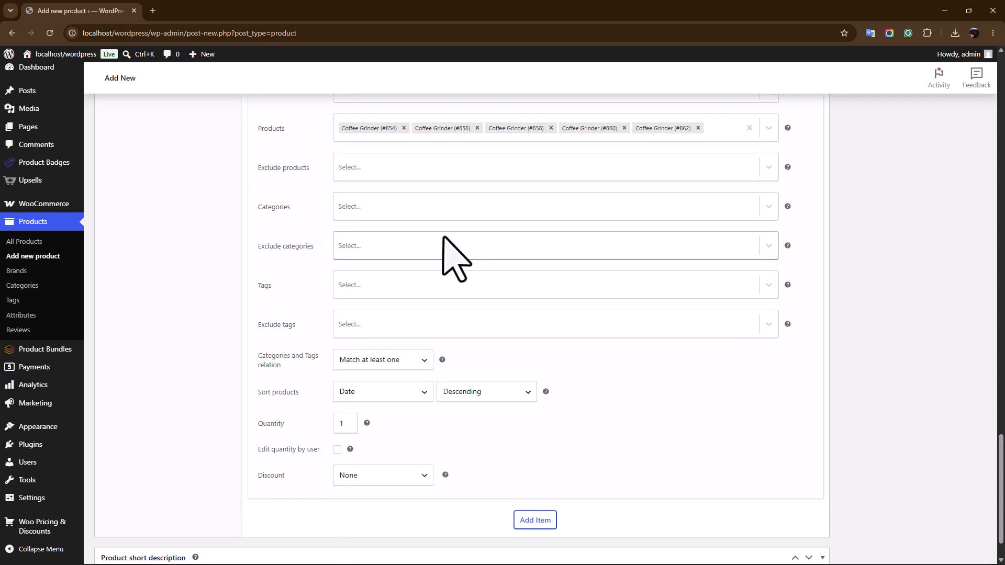
click(337, 450)
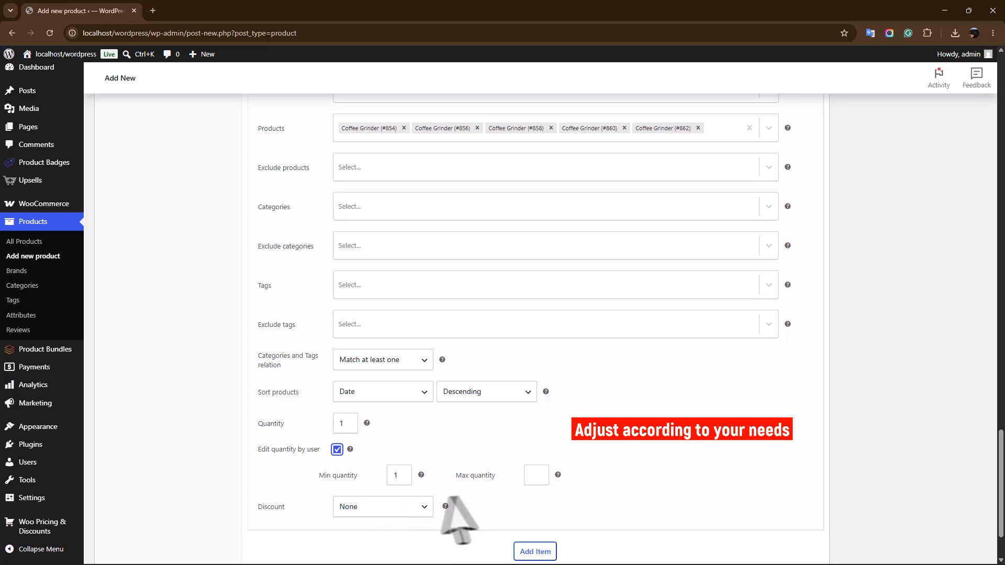
click(349, 507)
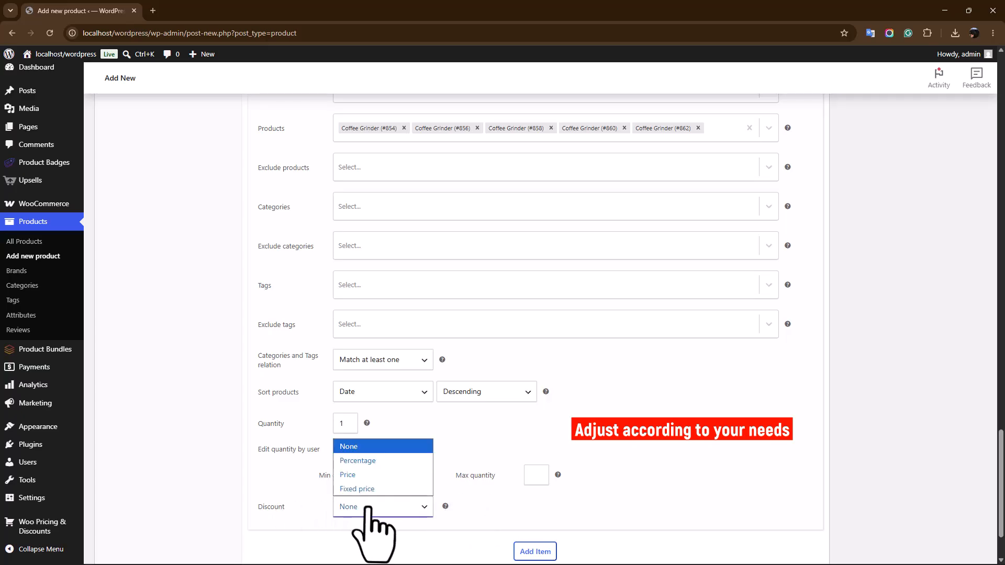
click(361, 461)
click(455, 508)
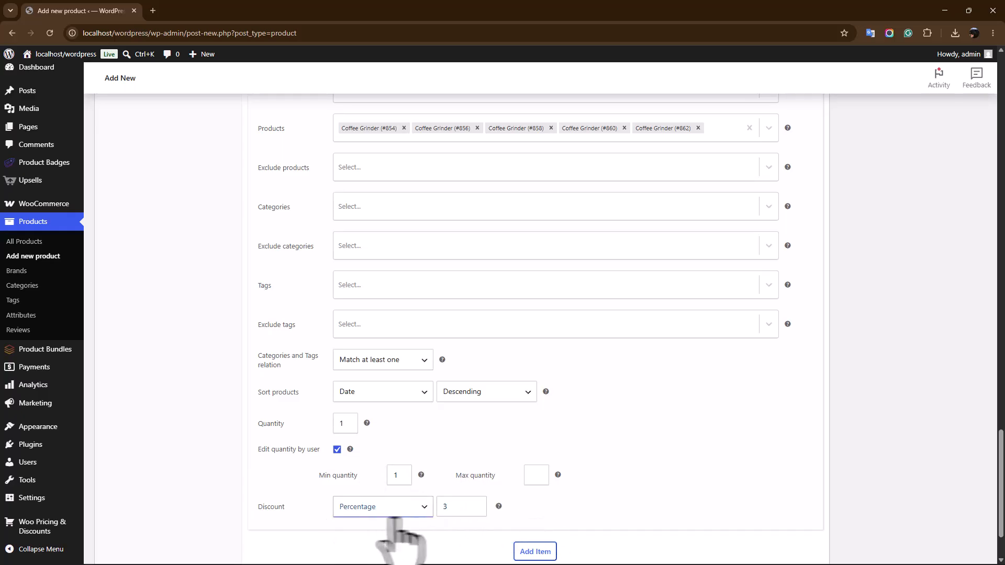
Add a fourth bundle item and make it both Optional and Selected.
scroll(524, 524, down, 2)
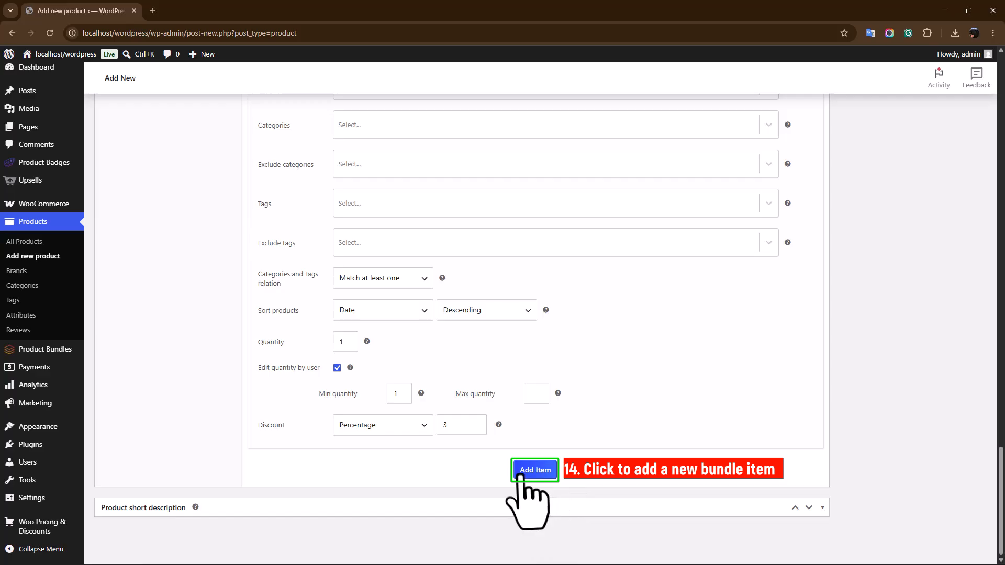
click(535, 470)
drag(1000, 414, 1000, 455)
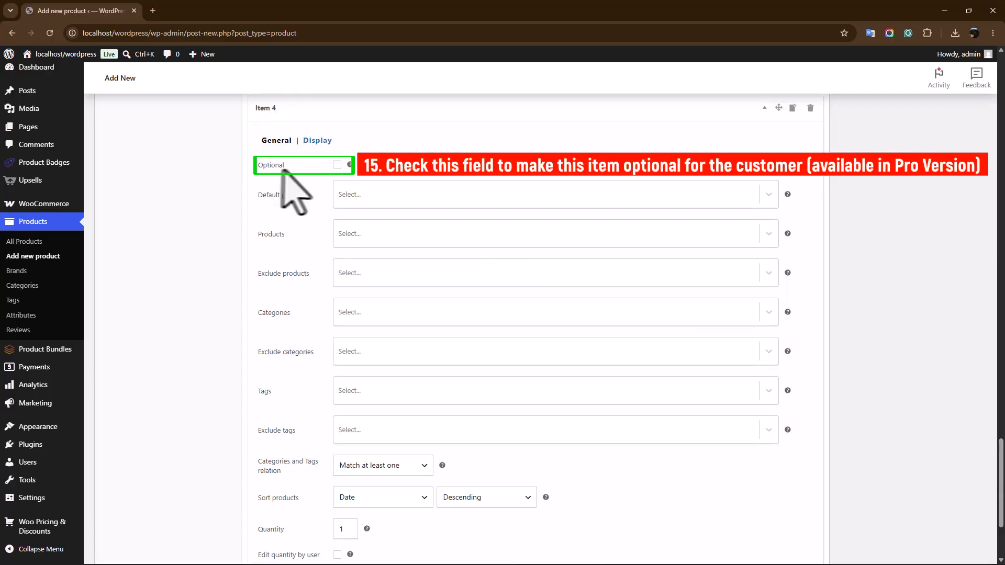
click(337, 166)
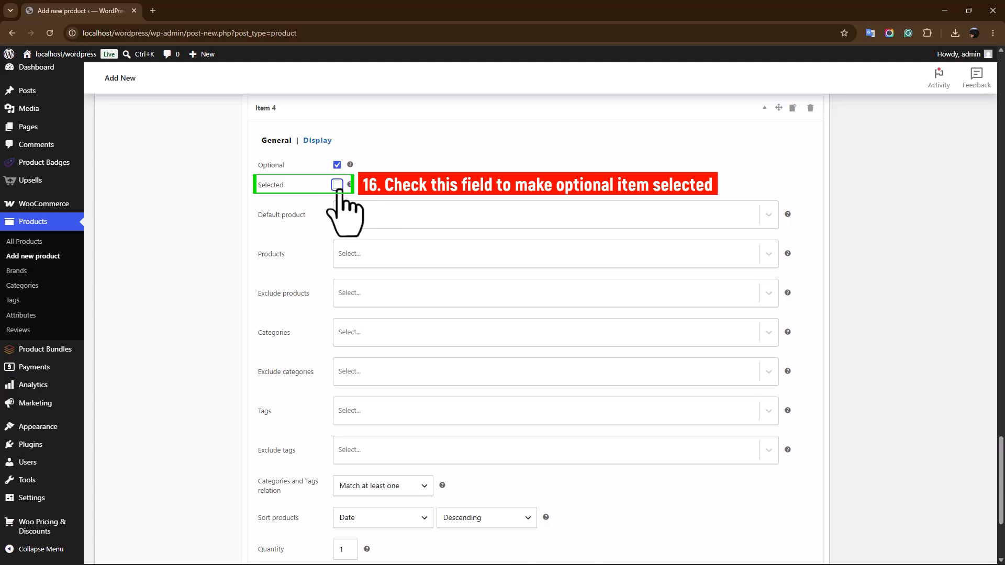
click(337, 186)
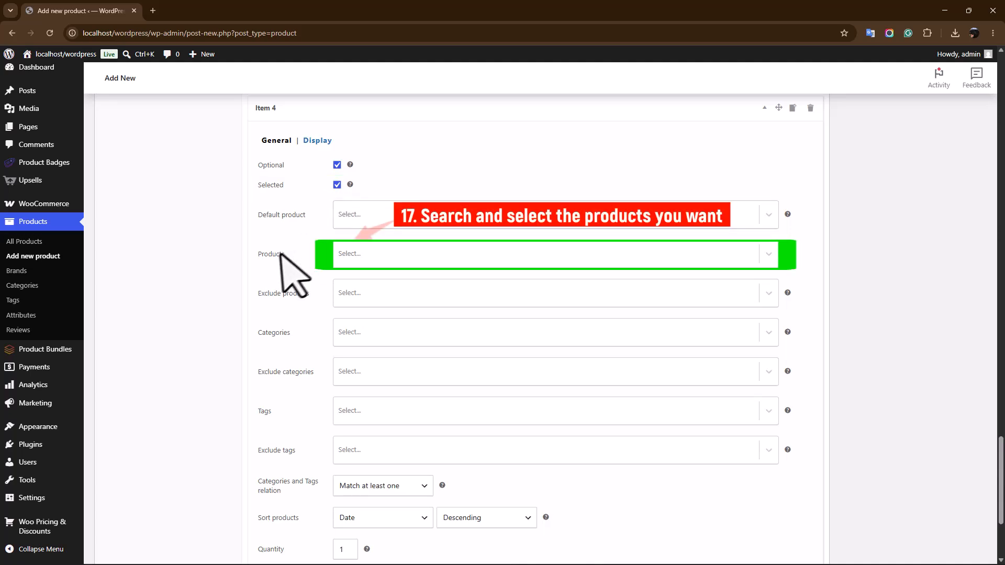
Search "mug" in Item 4's Products and add every matching product, including Coffee Mug #868, #870, #874 and Coffee Mug set #872.
click(361, 262)
key(ctrl+a)
key(ctrl+c)
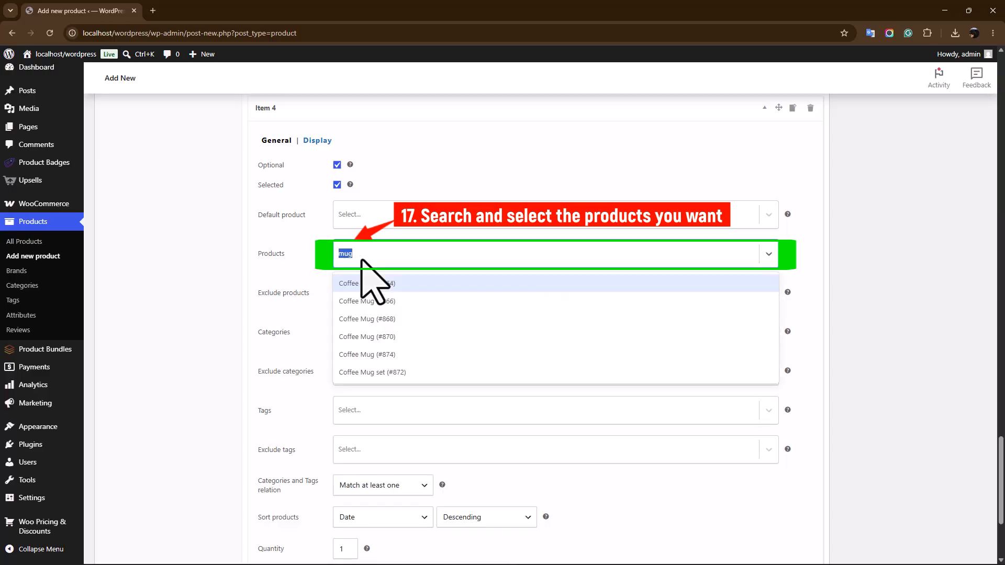
key(Return)
key(ctrl+v)
key(Return)
key(ctrl+v)
key(Return)
key(ctrl+v)
key(Return)
click(309, 282)
Let users edit Item 4's quantity and give the item a Percentage discount of 3.
scroll(479, 288, down, 3)
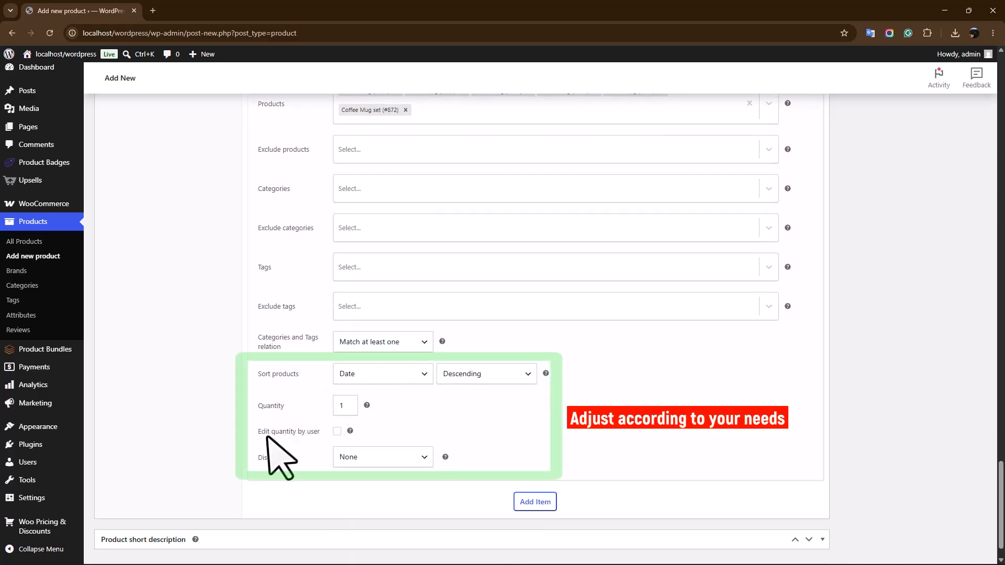
click(336, 433)
click(369, 492)
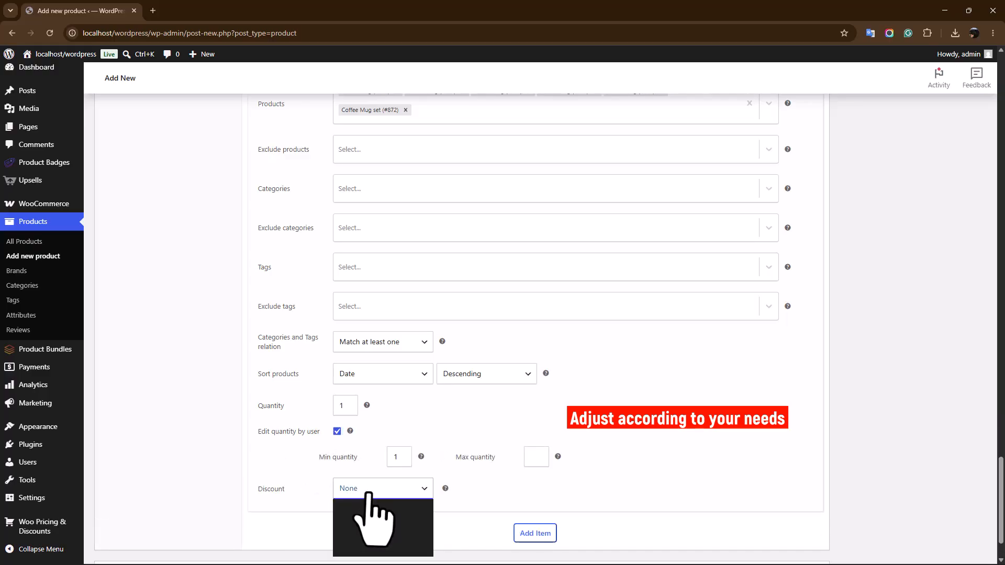
click(366, 519)
click(459, 489)
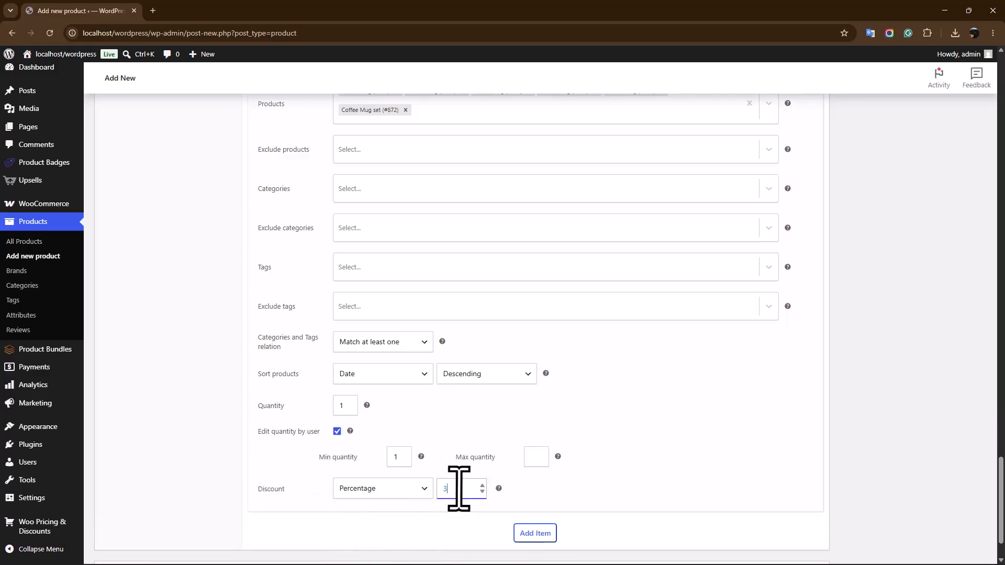
Give the bundle an individual theme, using Grid 1 as the theme and Medium as the size.
click(580, 515)
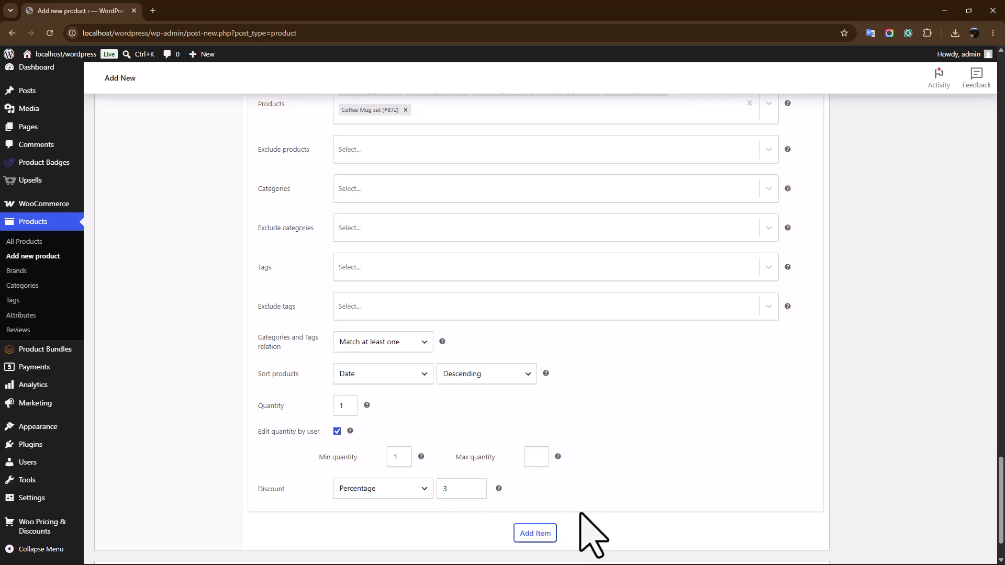
drag(1001, 494, 997, 138)
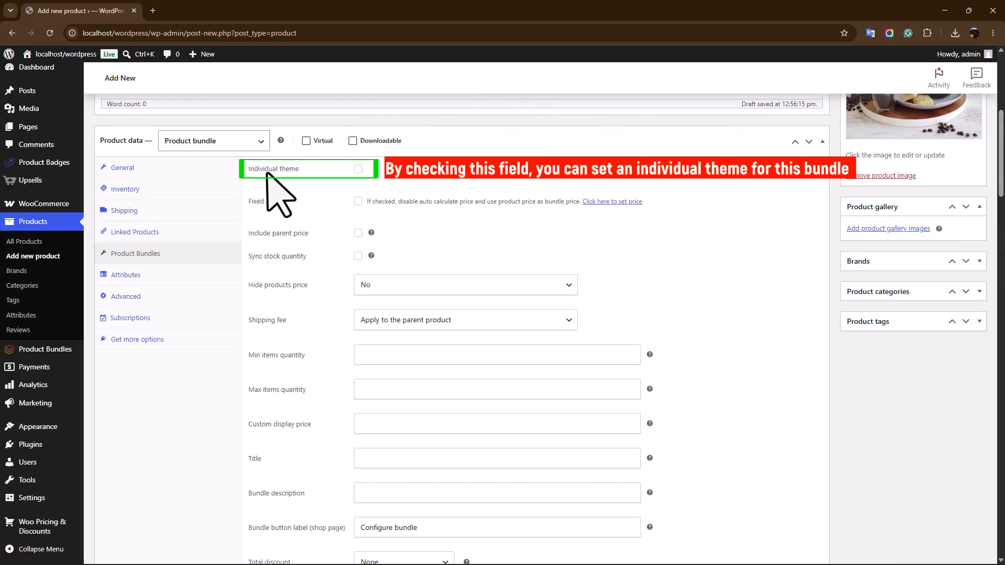
click(358, 169)
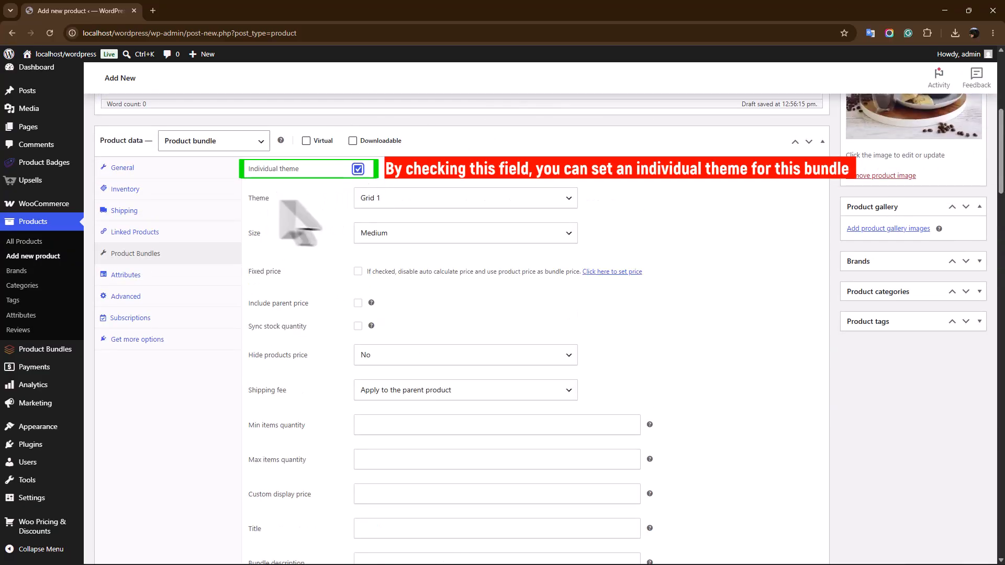
click(385, 199)
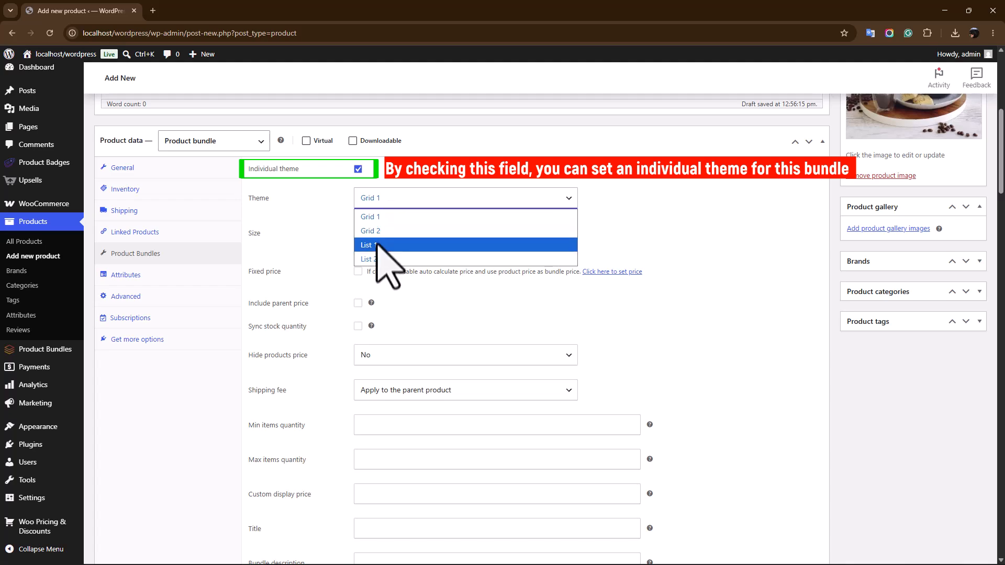
click(381, 219)
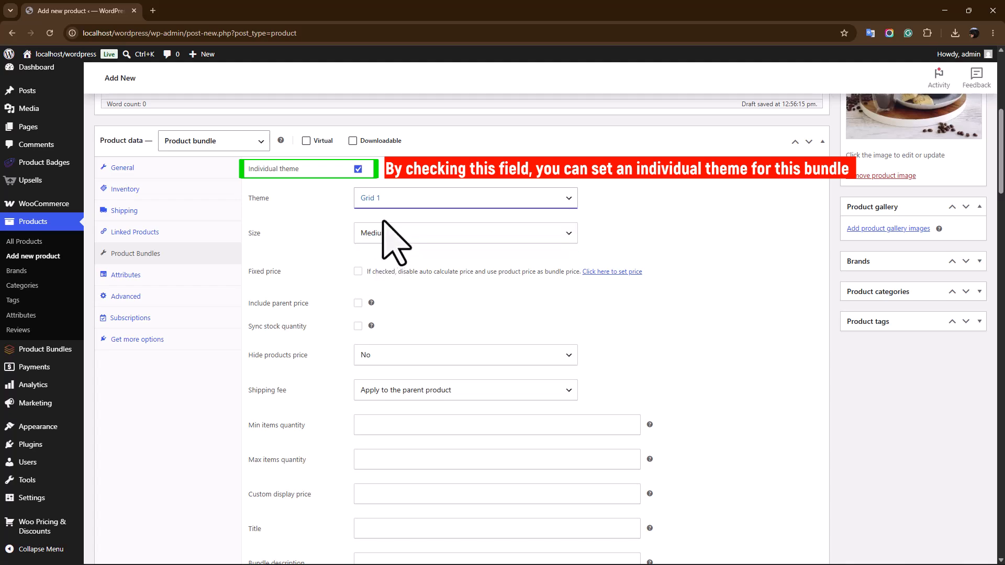
click(419, 237)
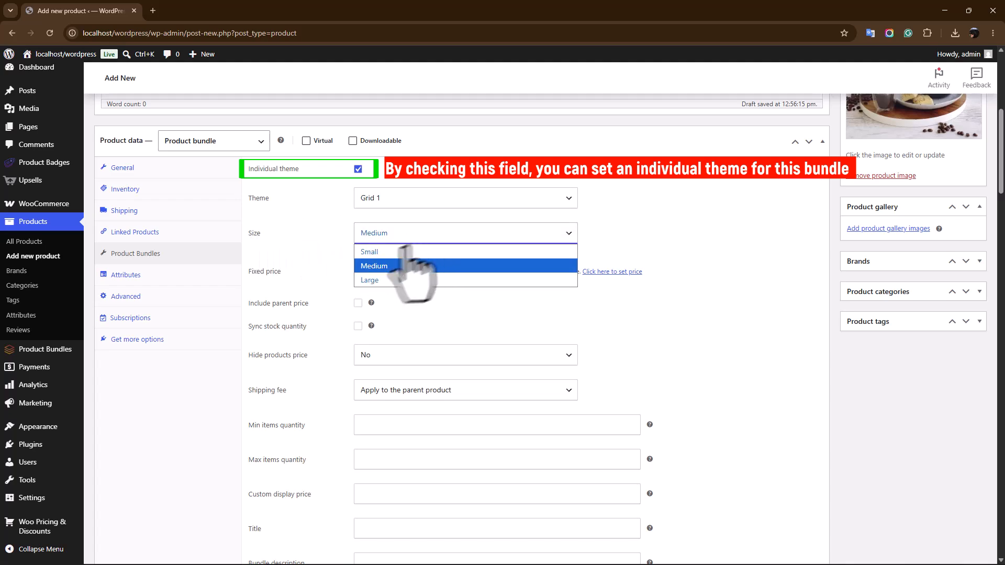
click(373, 267)
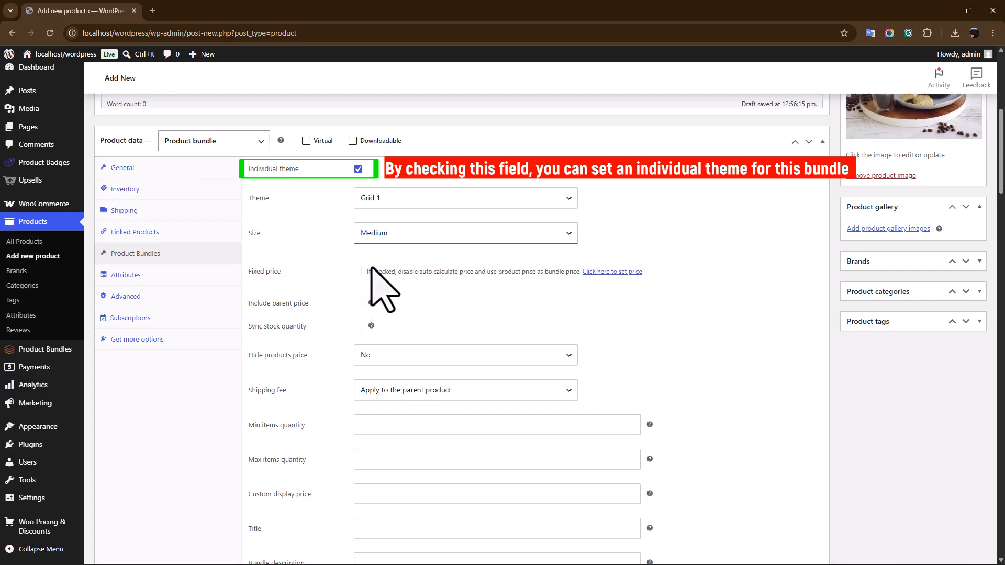
Title the bundle "Coffee Bundle" and fill in its description starting "Enjoy freshly brewed coffee at home with our Coffee Lovers Bundle.".
scroll(398, 275, down, 3)
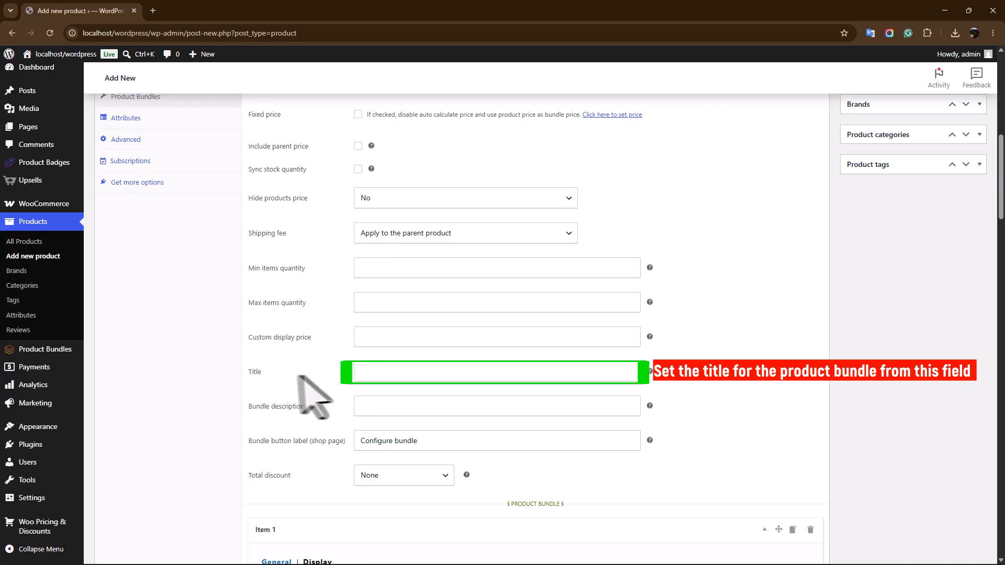
click(372, 374)
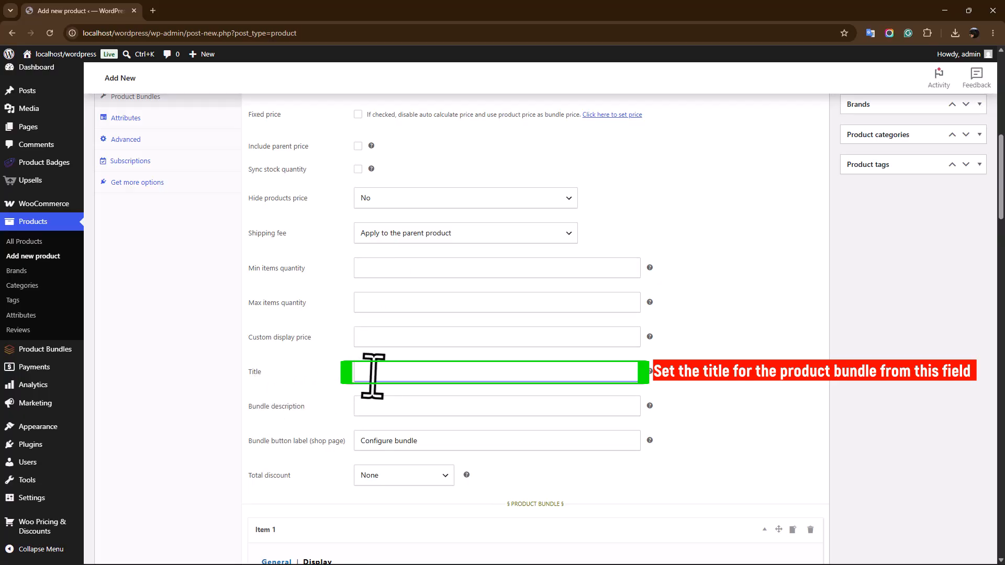
text(Coffee Bundle)
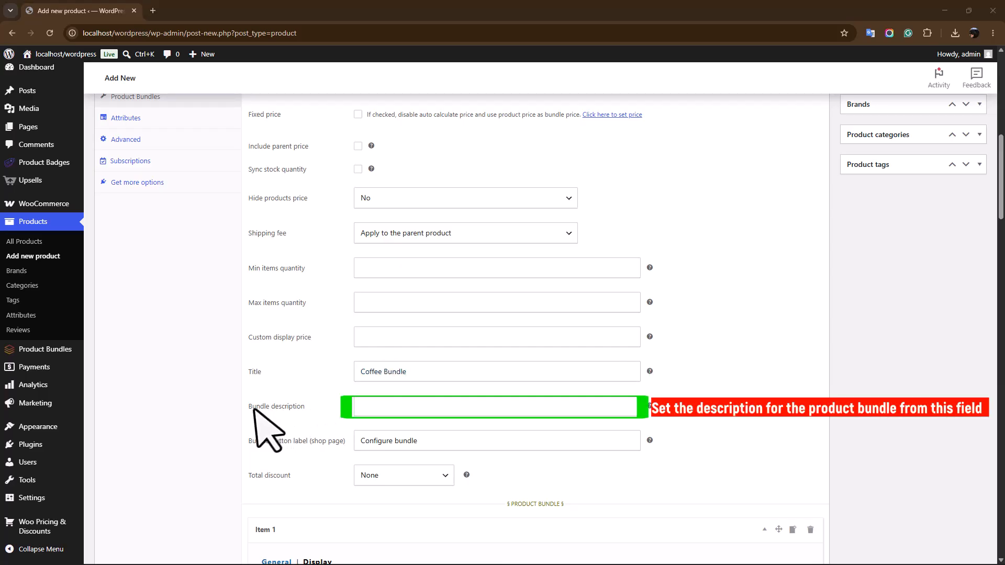
click(382, 408)
key(ctrl+v)
drag(382, 411, 335, 411)
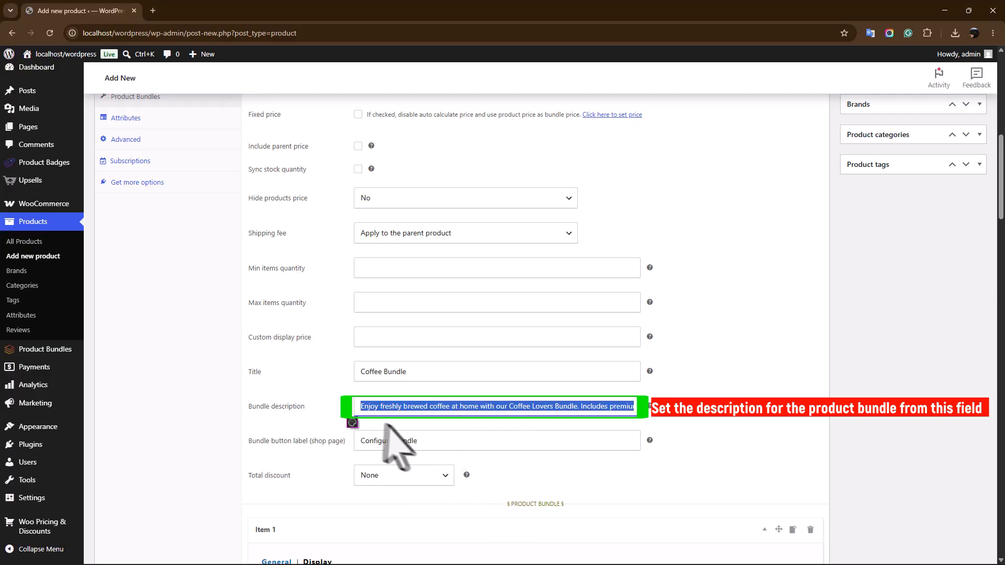
click(380, 420)
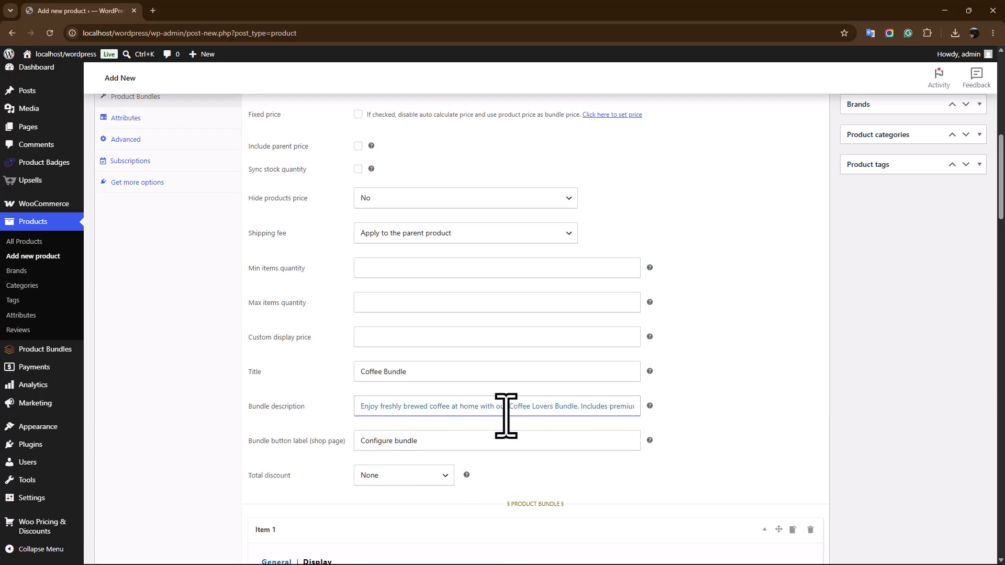
Publish the Coffee Lovers Bundle product and open its storefront page in a new browser tab.
scroll(797, 399, up, 4)
scroll(801, 398, up, 5)
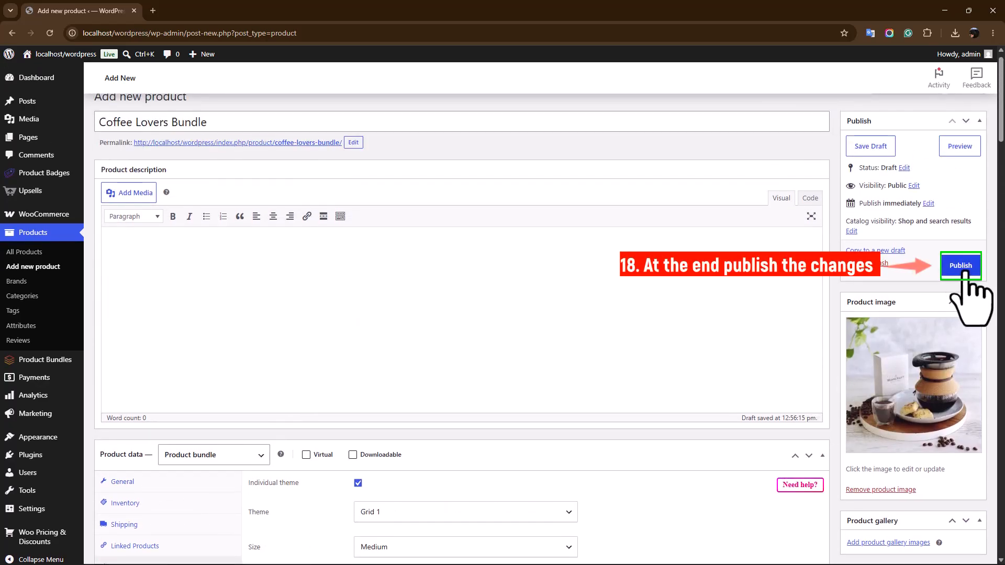
click(960, 265)
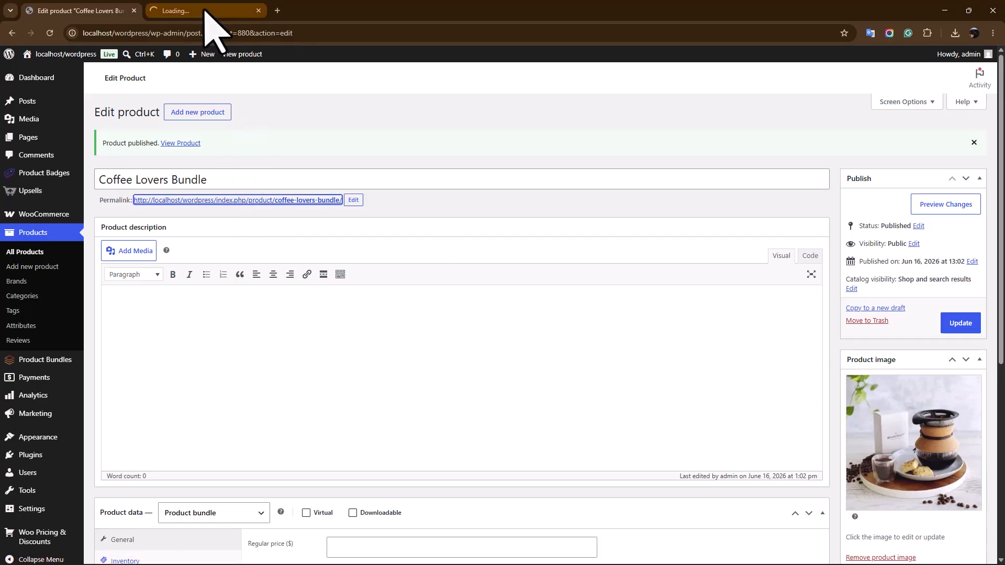
click(206, 11)
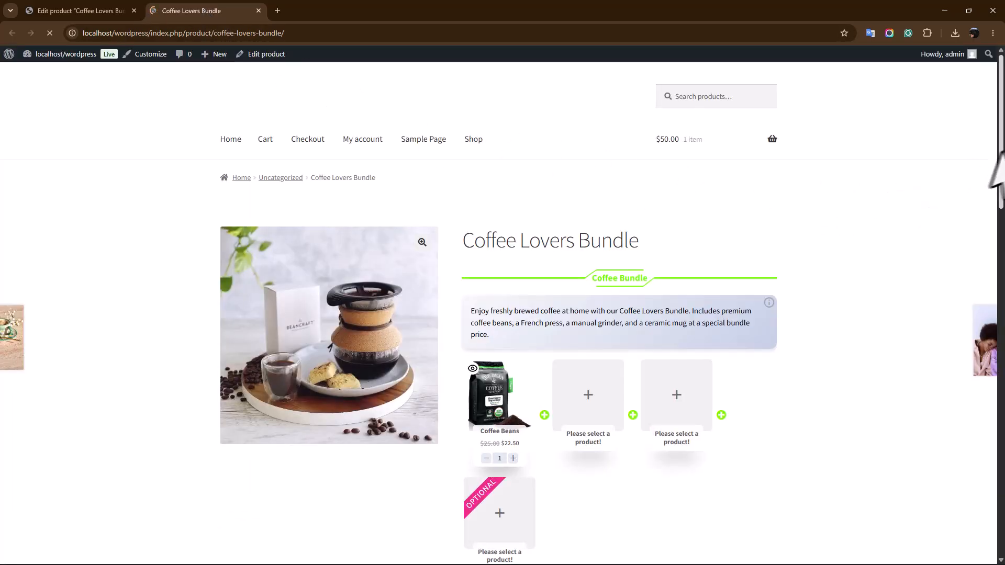
View the red Equal Exchange Coffee Beans' pictures and product information, and select that product as the first bundle item.
scroll(1001, 178, down, 3)
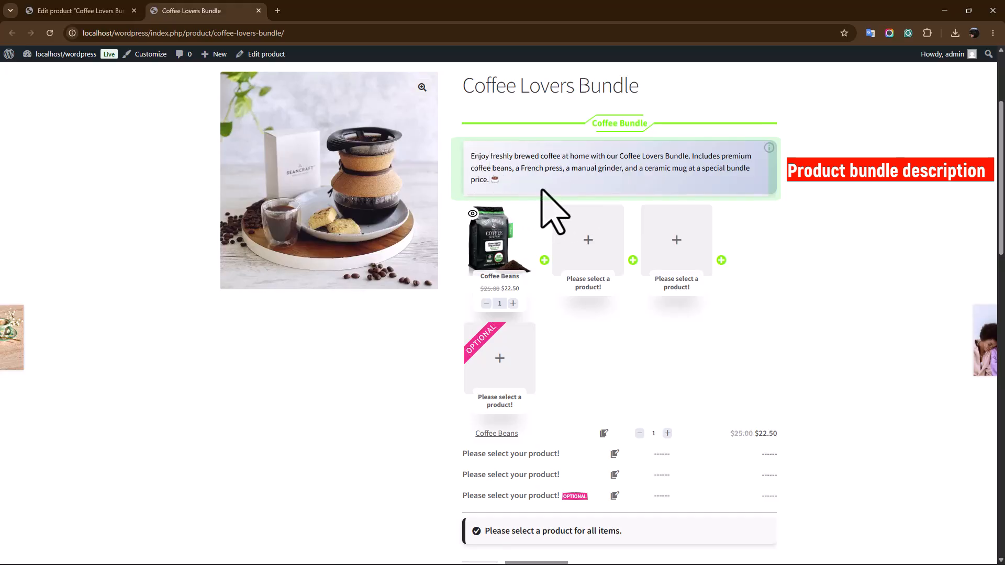
mouse_move(487, 244)
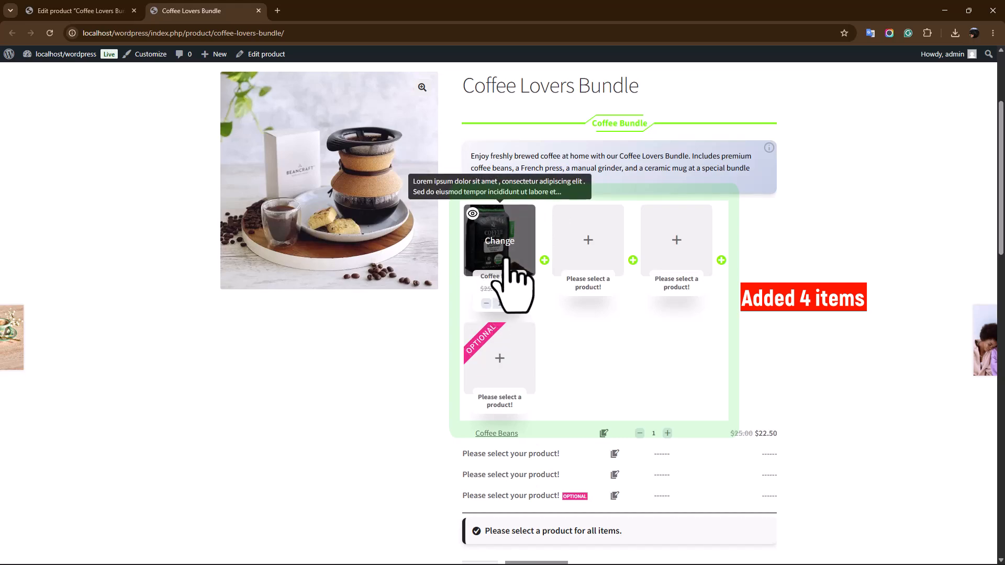
click(505, 252)
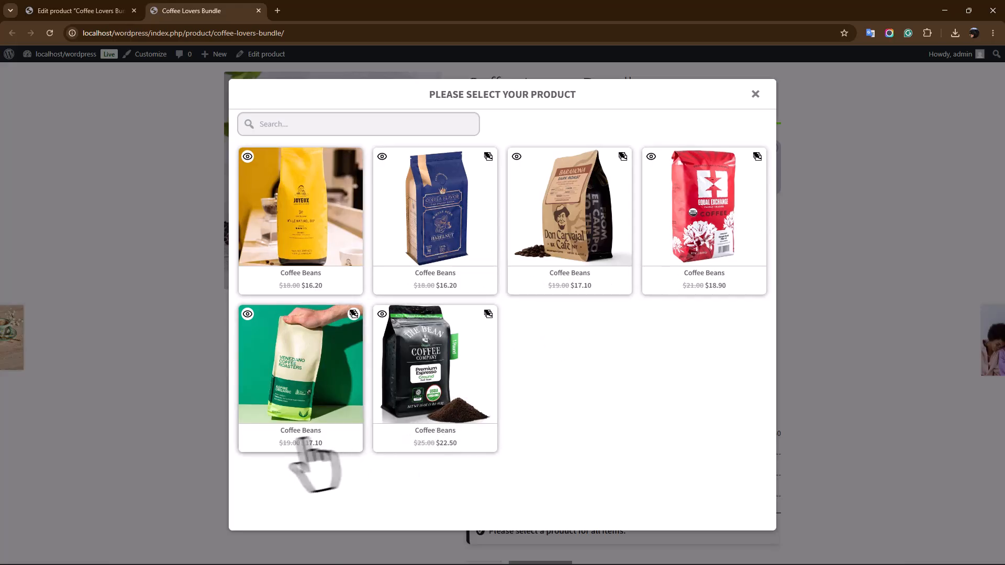
click(757, 156)
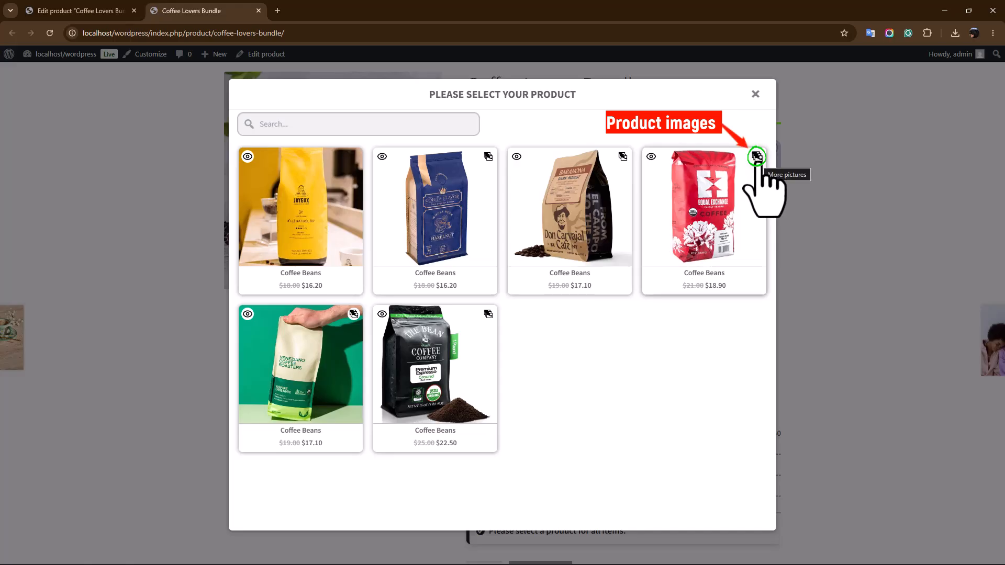
click(757, 157)
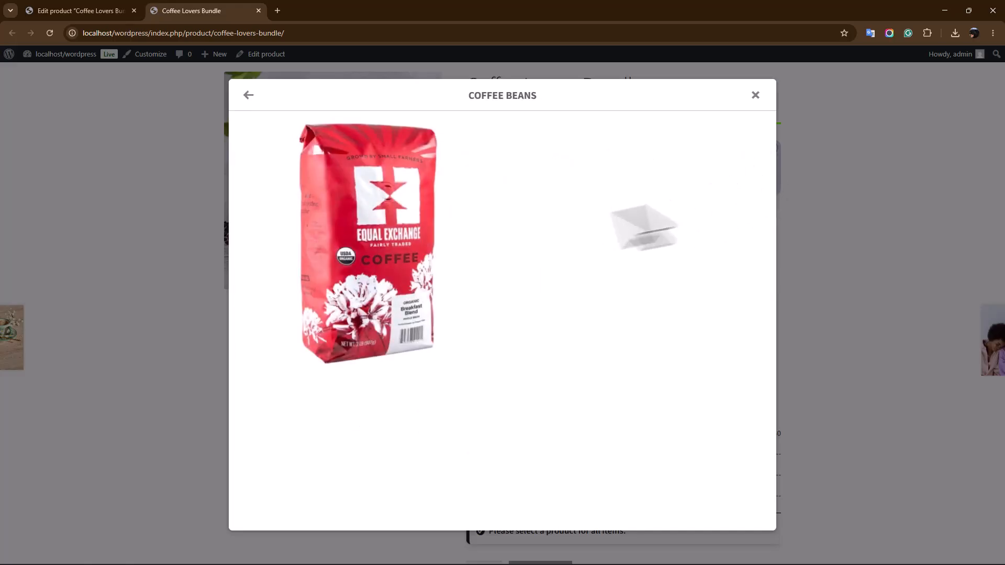
click(249, 96)
click(651, 157)
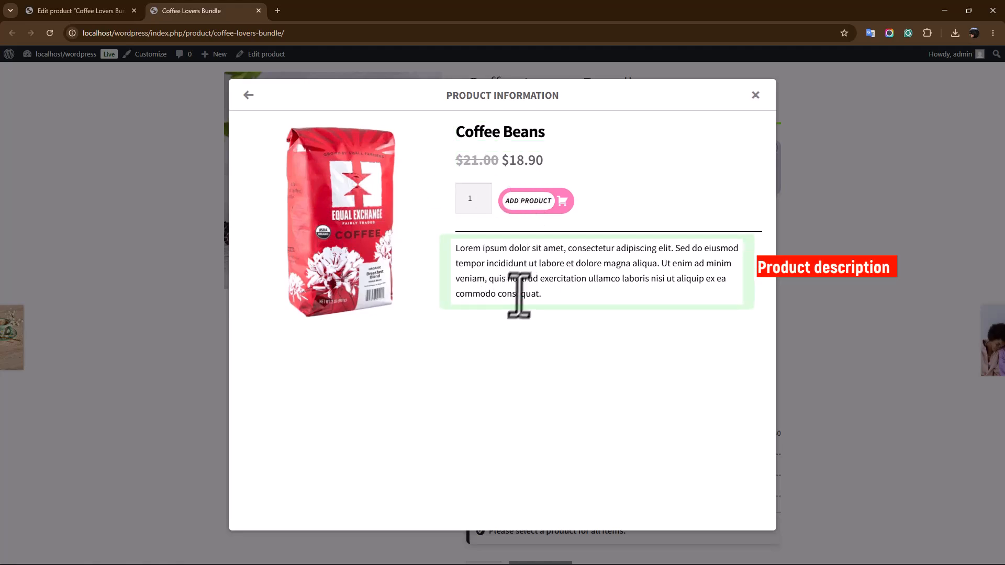
click(529, 202)
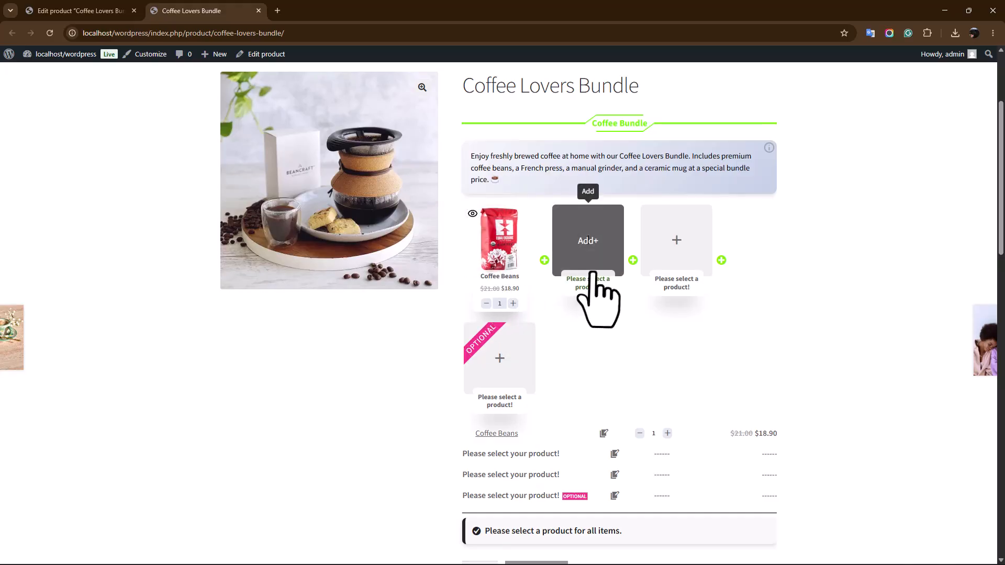
Select the white French Press as the second bundle item and the Coffee Grinder pictured beside a yellow mug as the third.
click(596, 296)
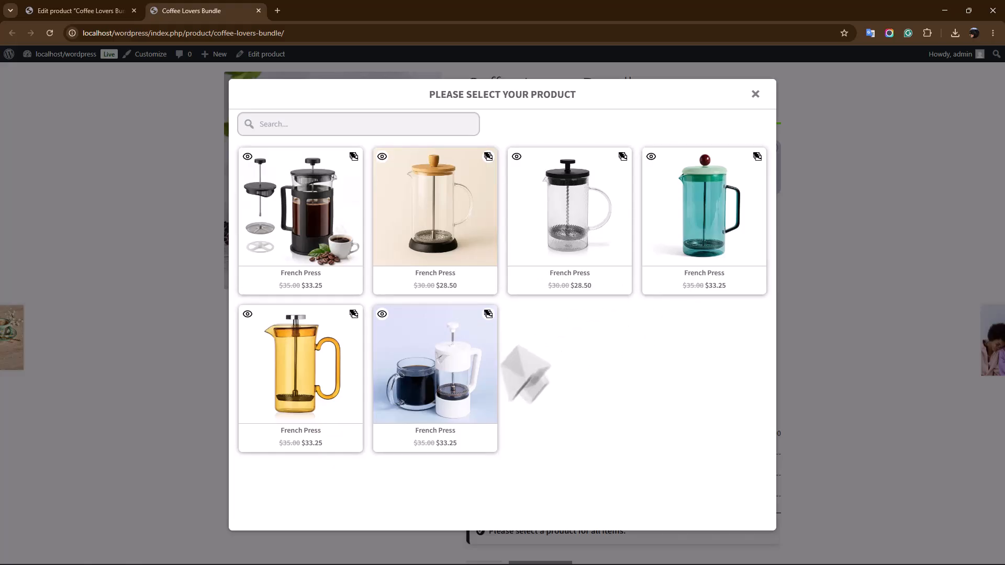
click(428, 416)
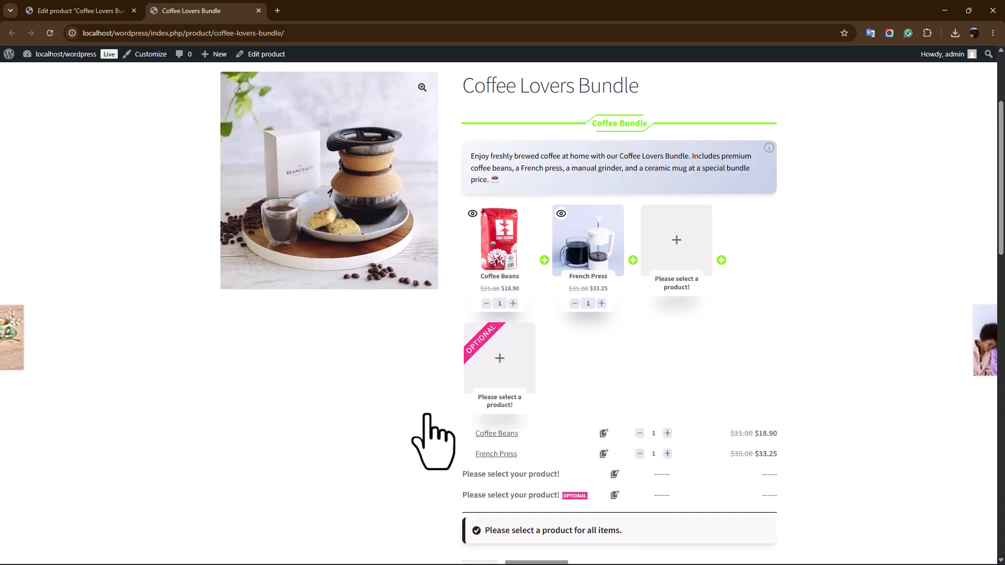
mouse_move(586, 304)
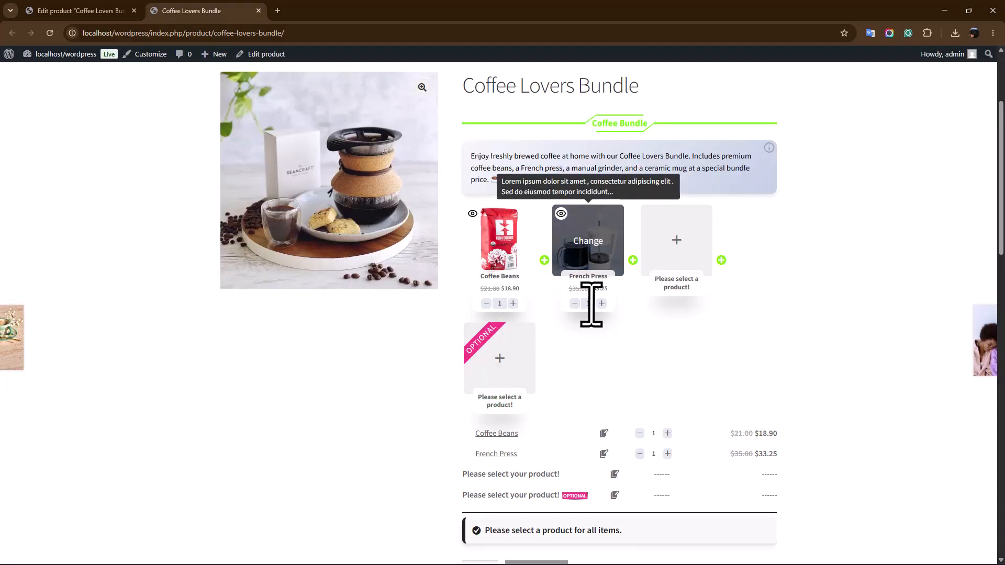
click(680, 283)
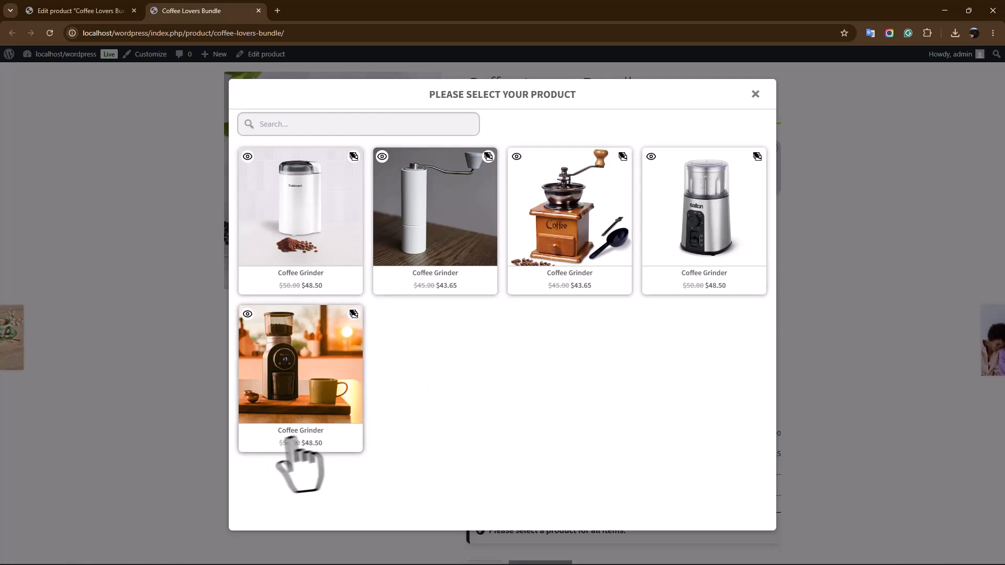
click(305, 421)
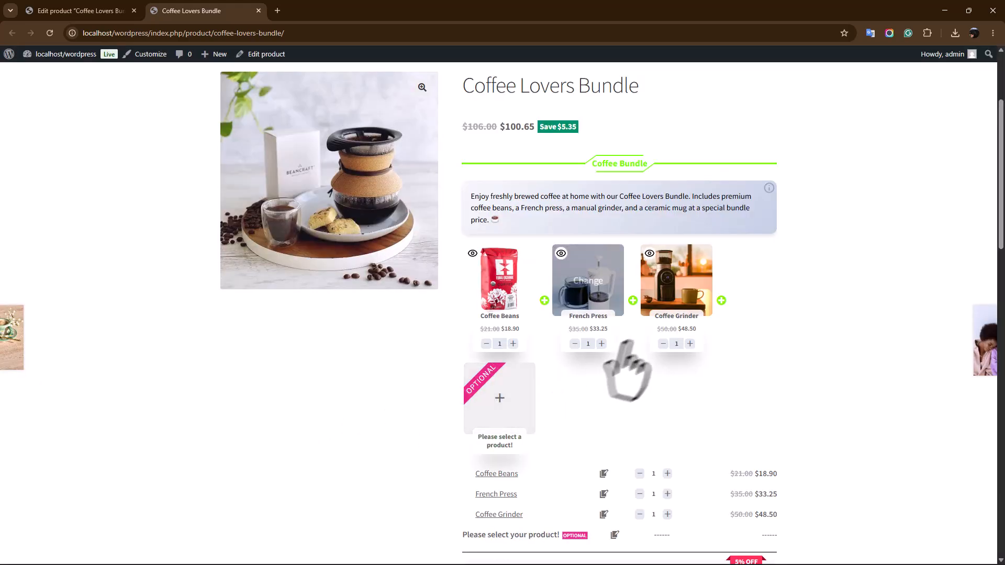
click(690, 344)
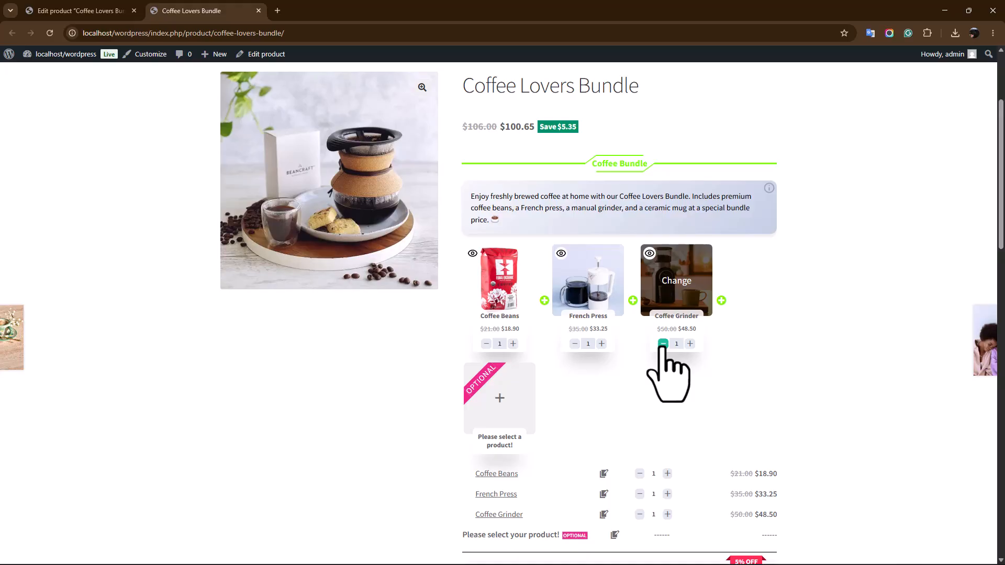
Fill the optional fourth item with the green patterned Coffee Mug on a matching saucer.
scroll(479, 417, down, 1)
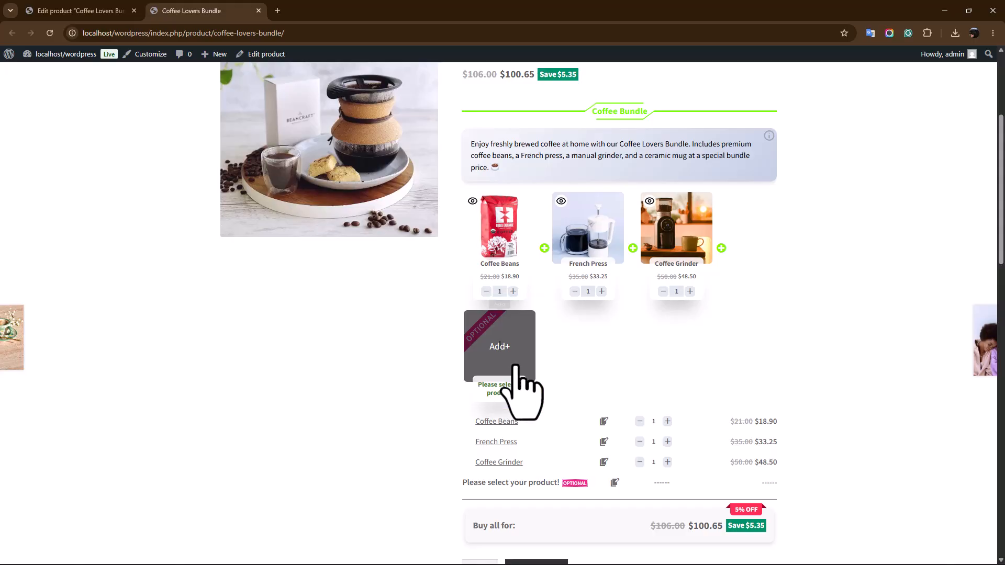
click(515, 365)
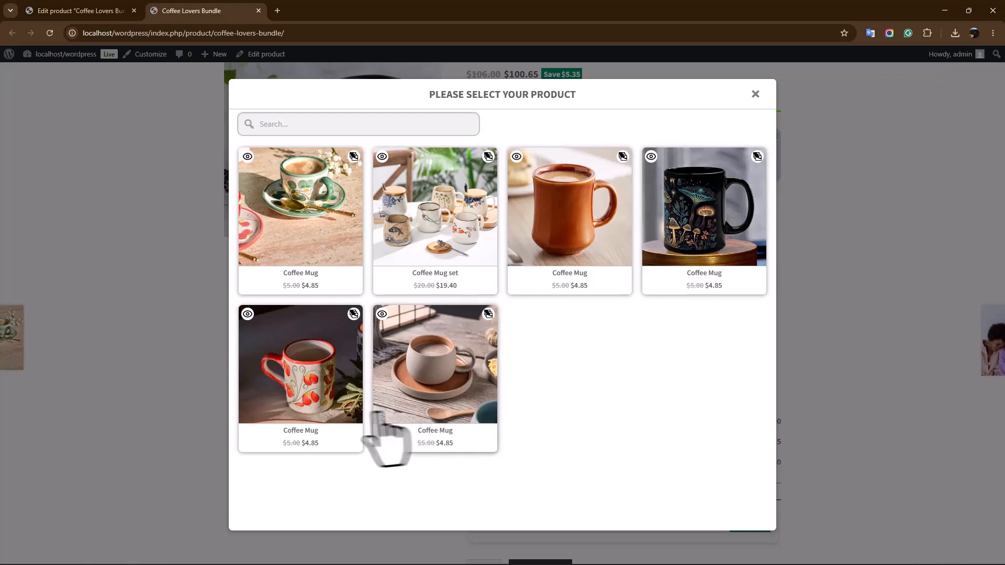
click(298, 276)
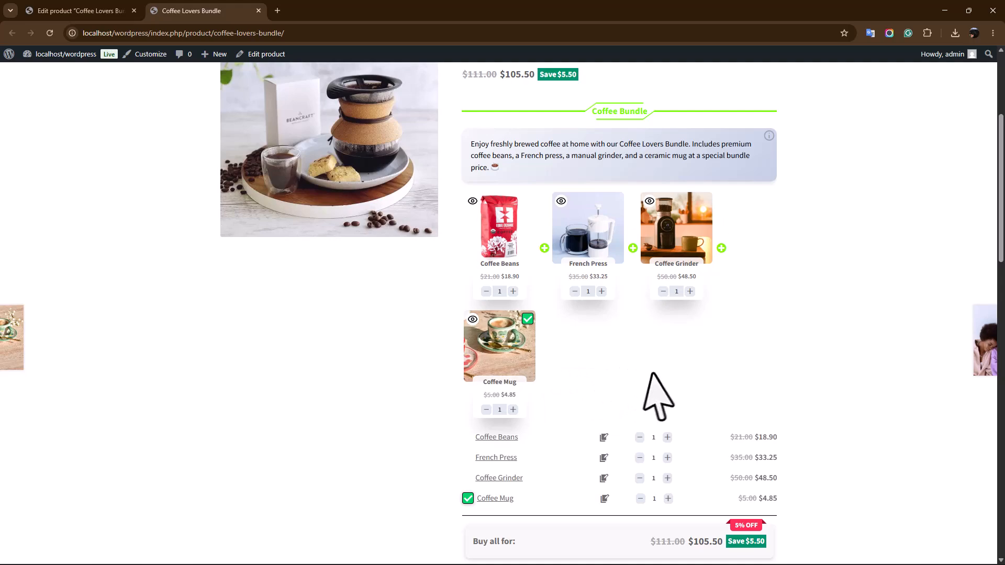
Test the optional Coffee Mug's selection by excluding the mug from the bundle and including it again.
scroll(664, 395, down, 1)
mouse_move(528, 273)
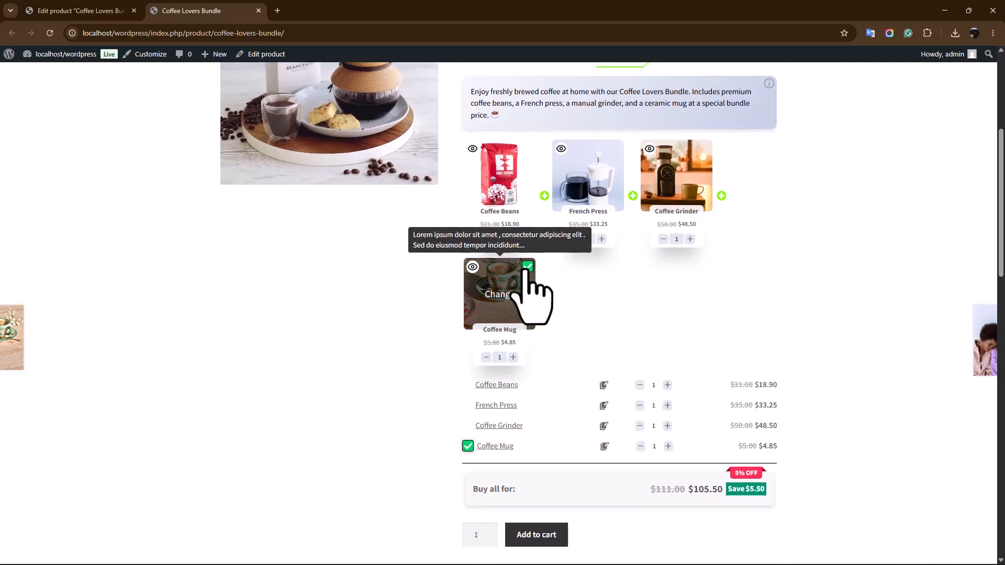
click(528, 267)
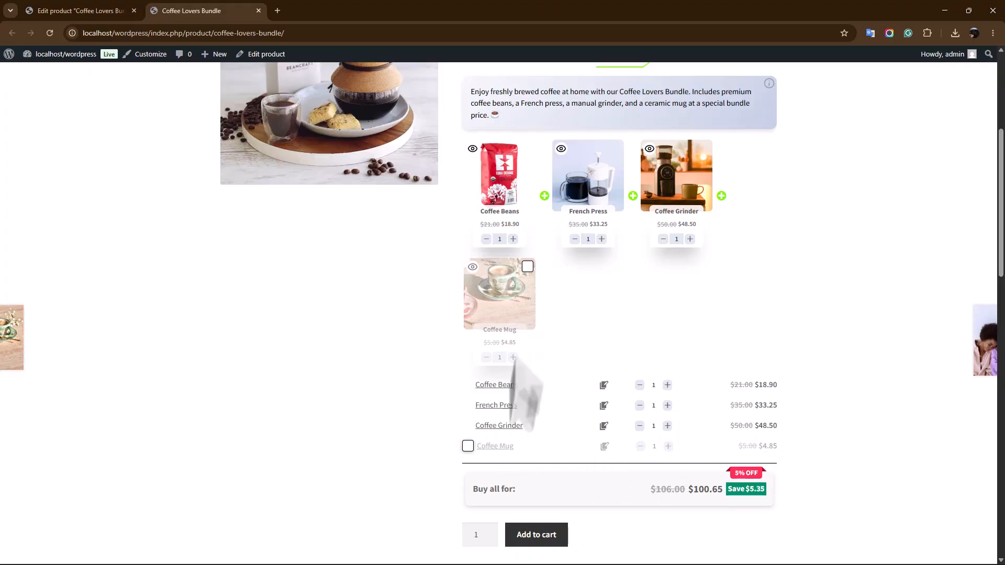
click(528, 267)
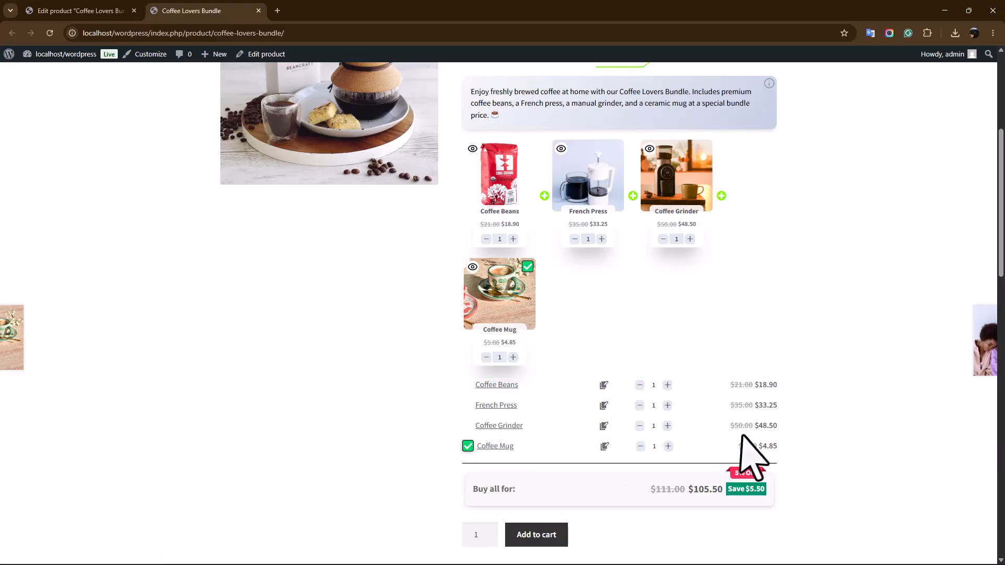
click(668, 446)
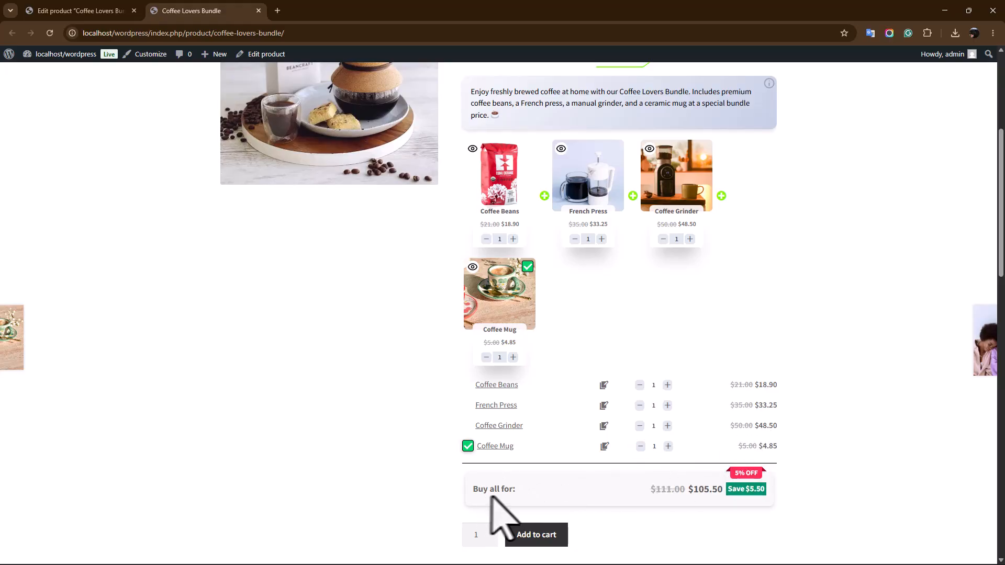
Add the configured bundle to the cart and open the cart to review its items and totals.
scroll(497, 496, down, 1)
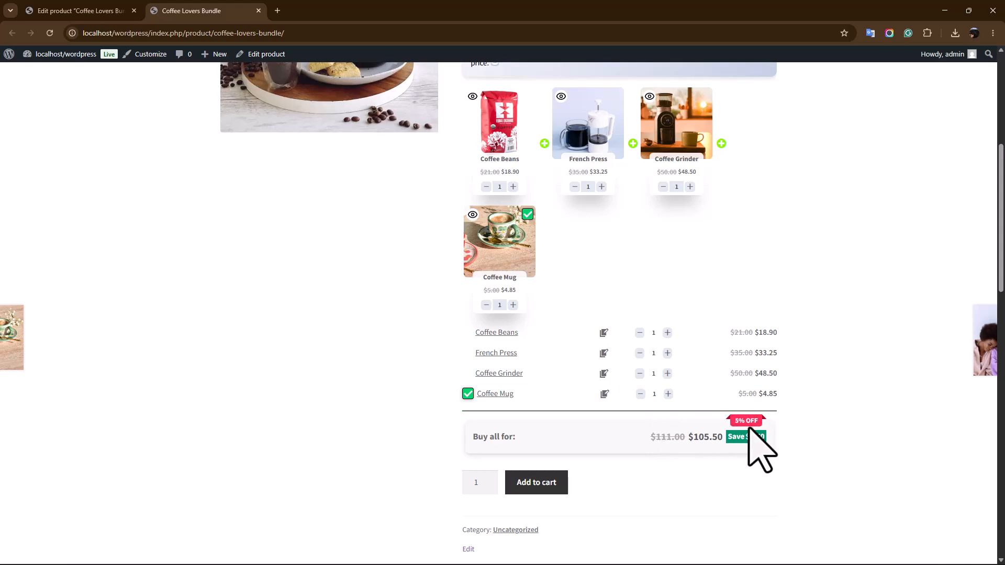
click(538, 488)
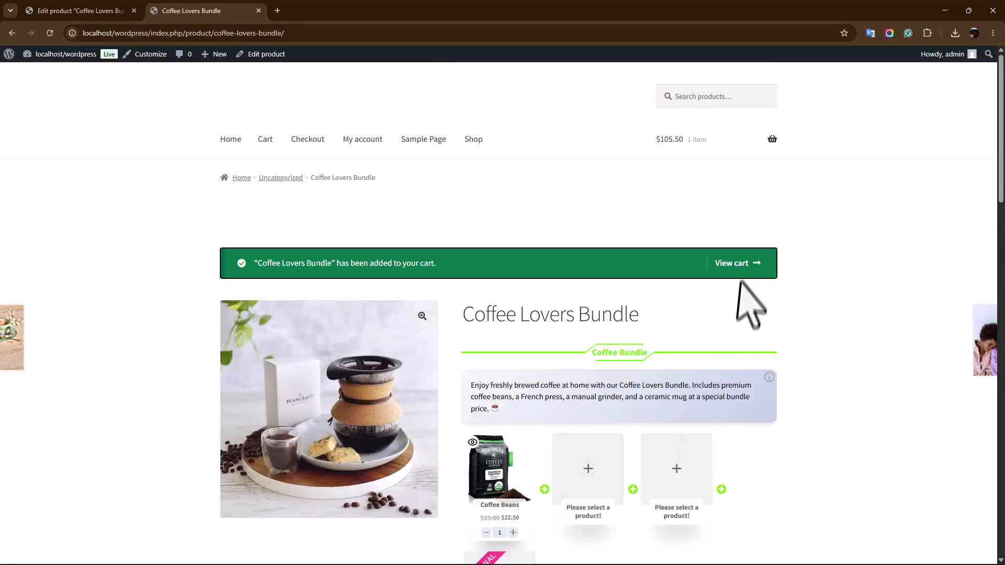
click(735, 263)
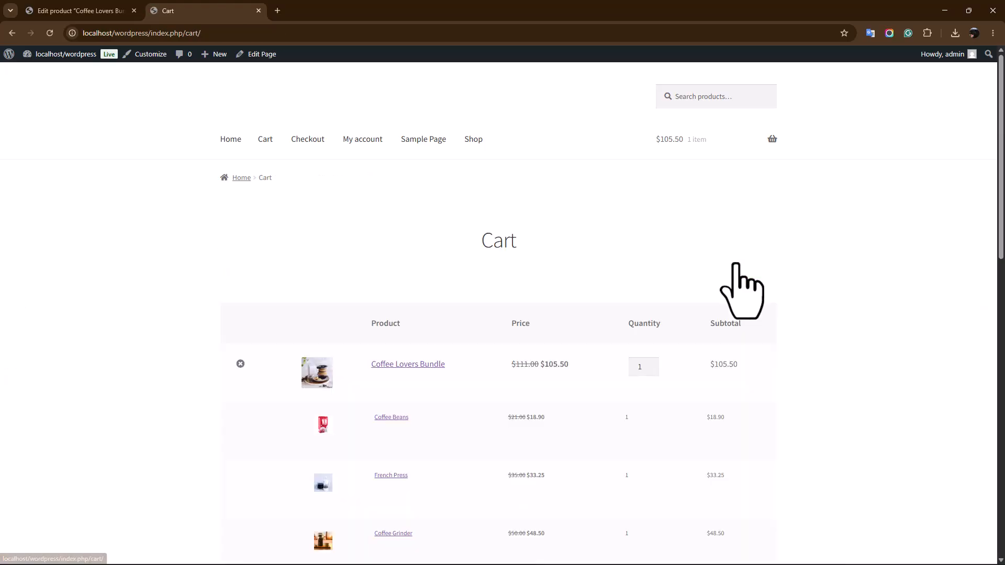
drag(1002, 172, 1002, 230)
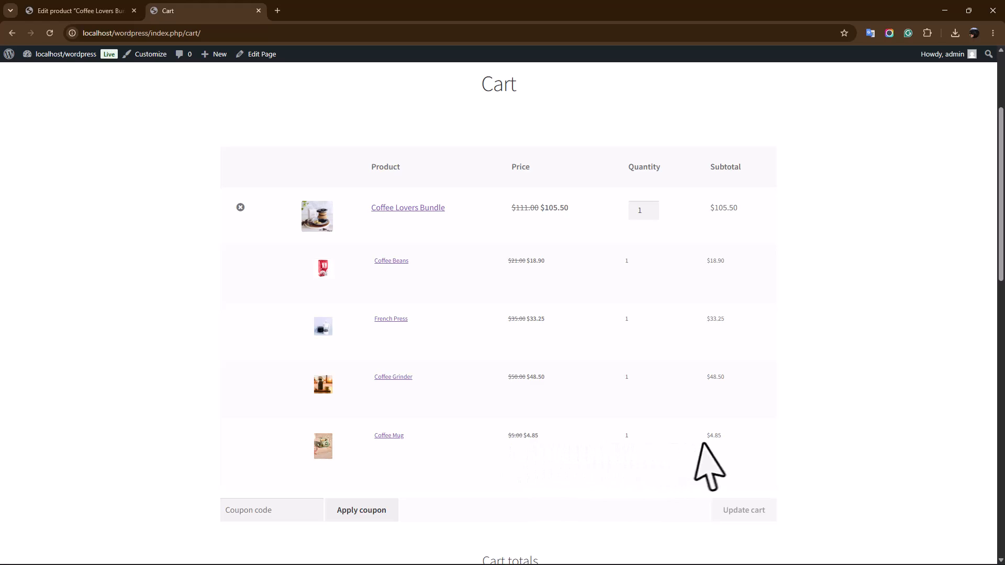
scroll(811, 438, down, 4)
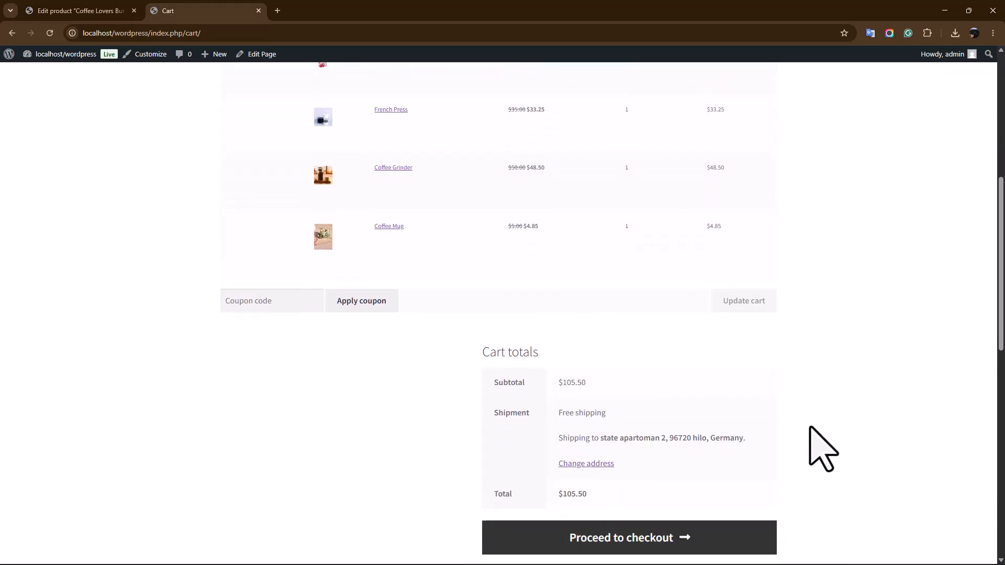